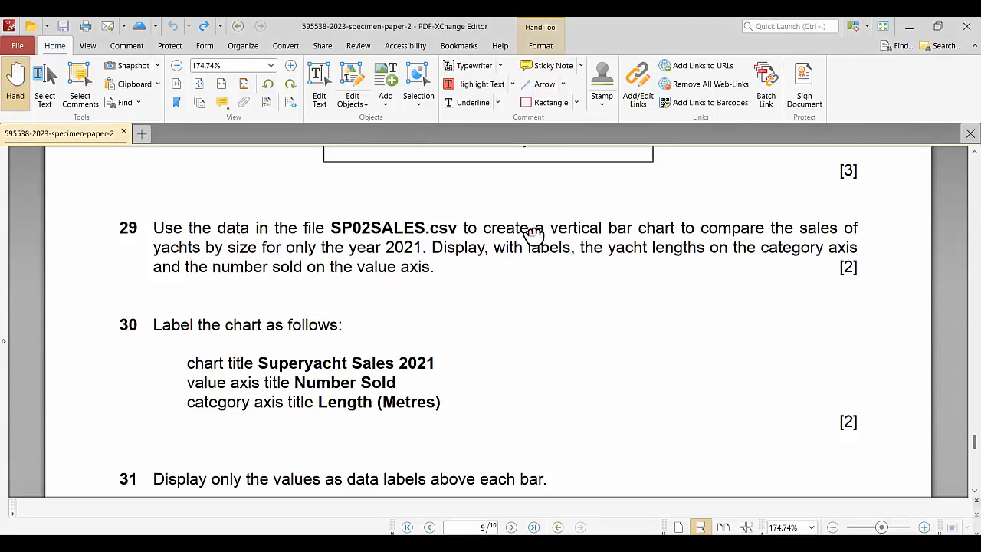
- Highlight SP02SALES.csv, "vertical", 2021, "number sold on the value axis" and "category axis" in question 29
scroll(537, 232, up, 1)
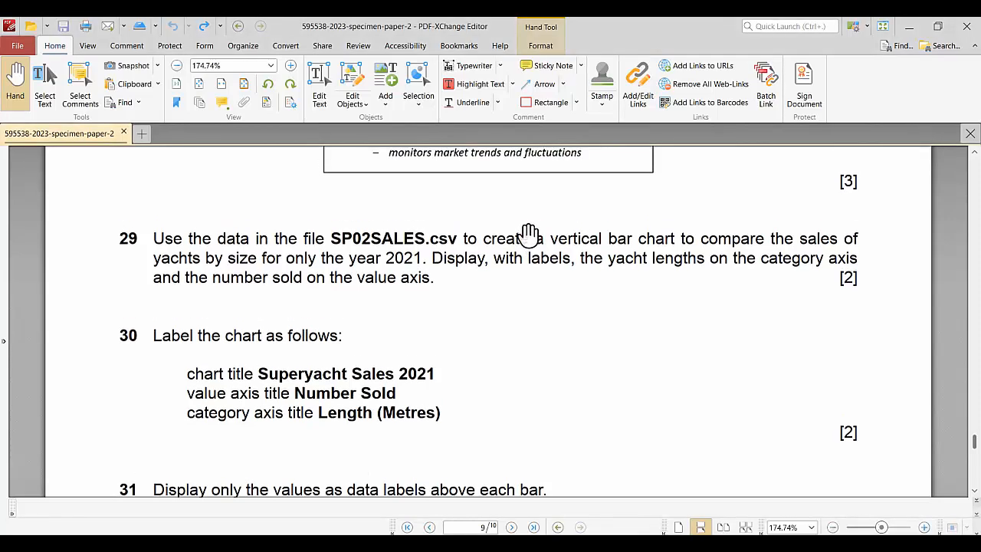
click(451, 84)
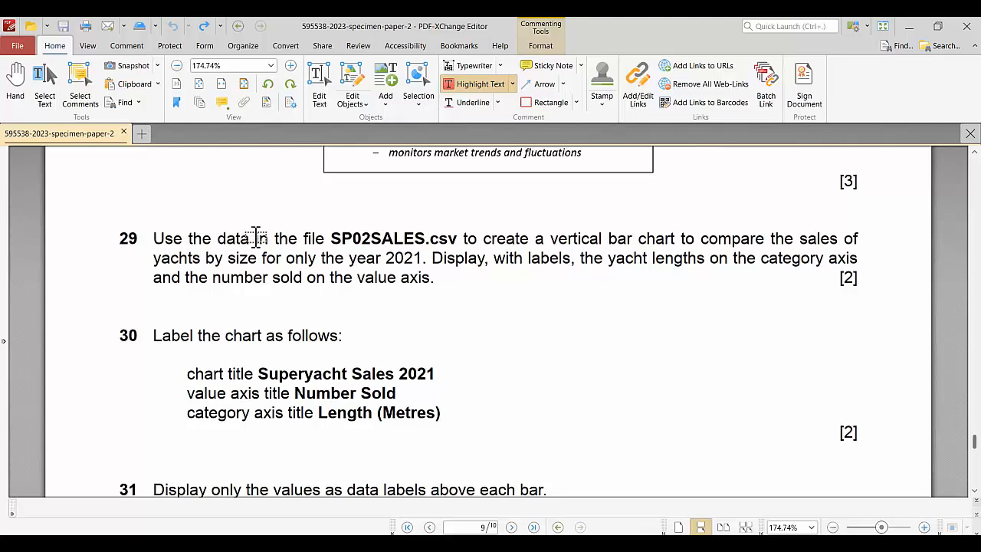
drag(330, 237, 460, 237)
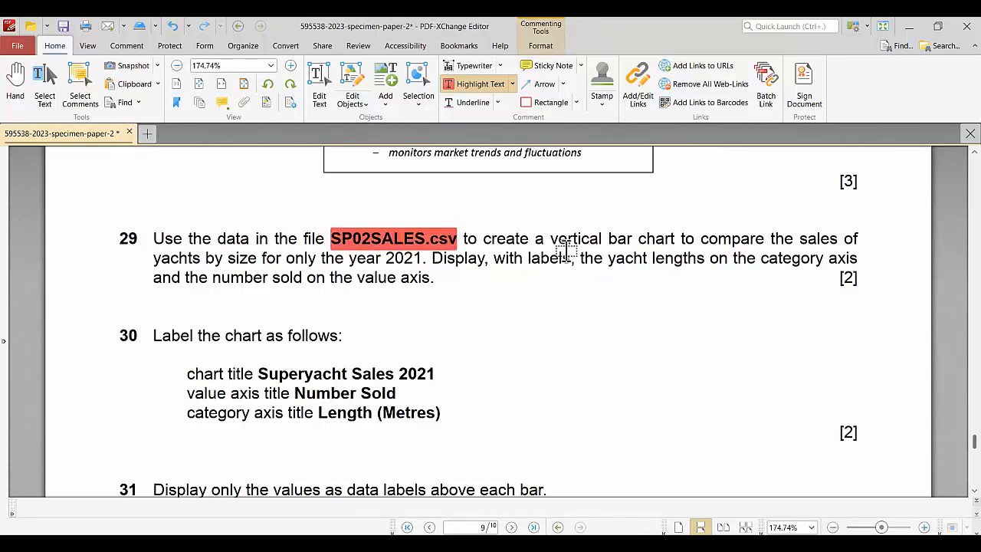
drag(551, 236, 604, 235)
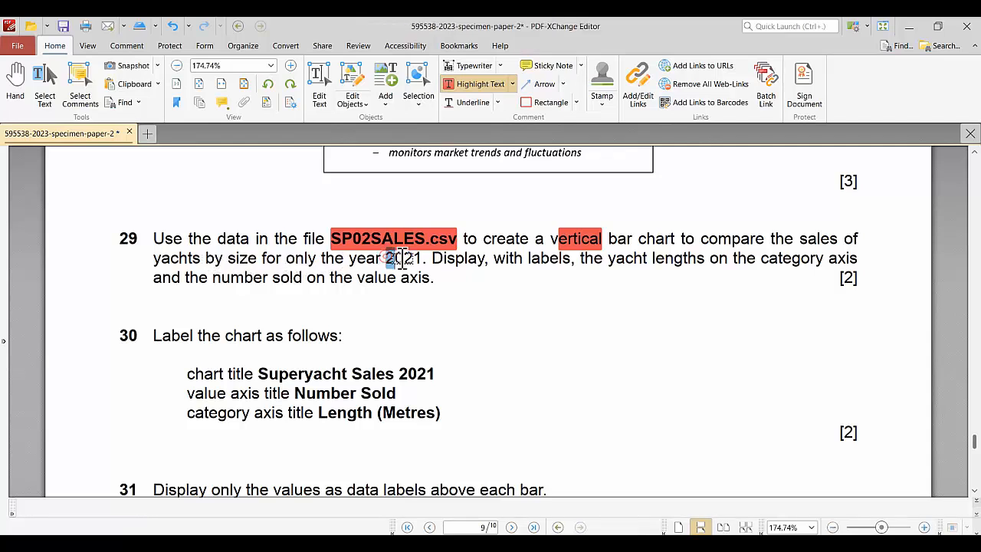
drag(386, 258, 424, 261)
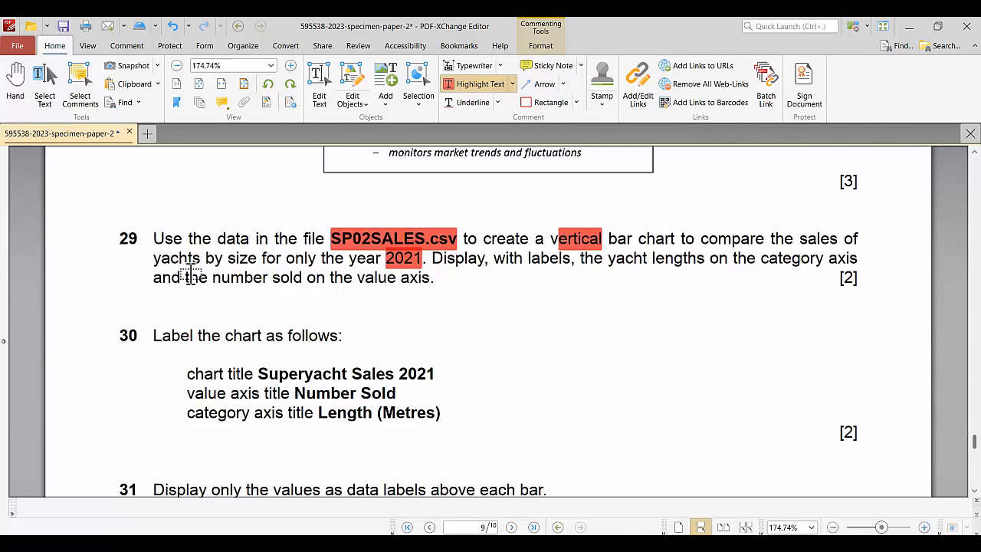
drag(209, 278, 439, 280)
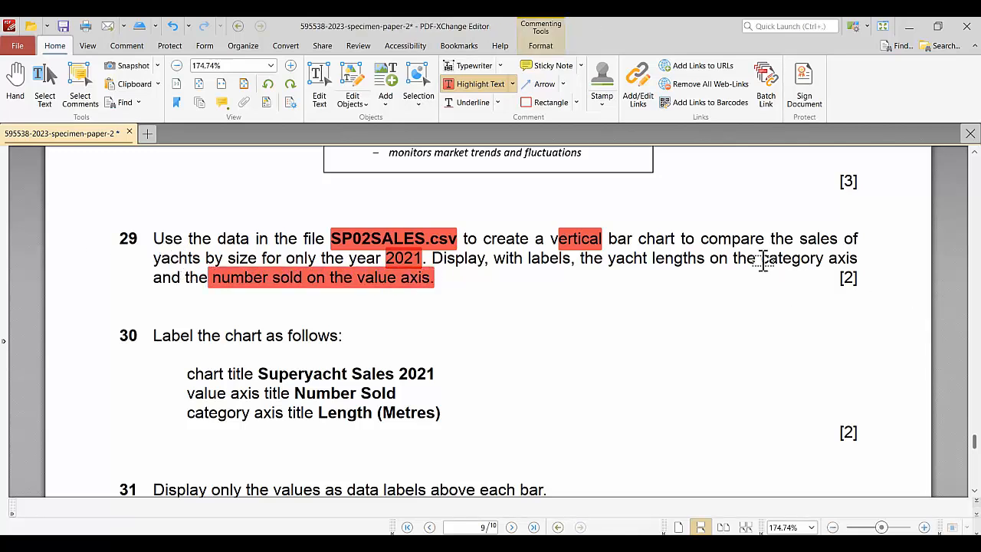
drag(762, 259, 858, 261)
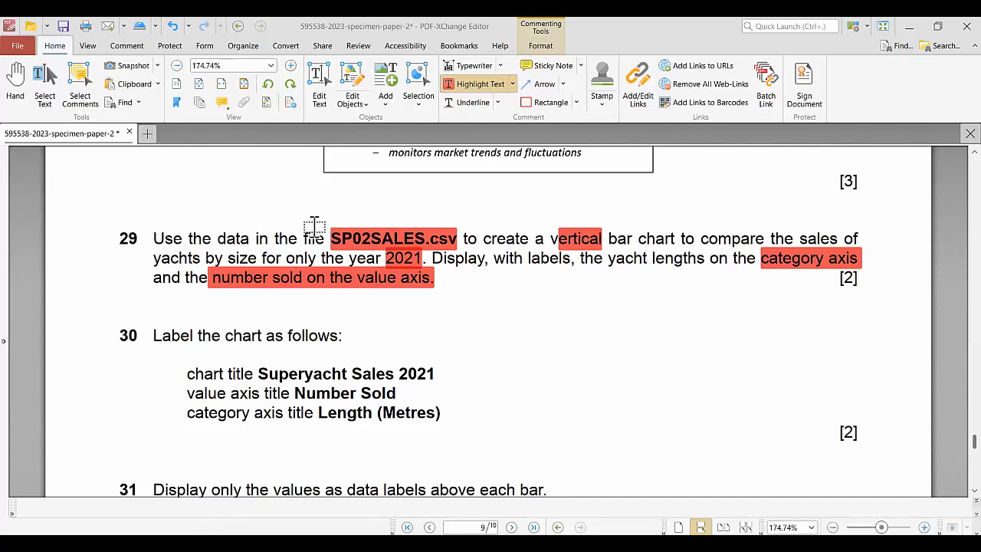
- Switch to the Work area folder and open SP02SALES.csv in a maximized Excel window
mouse_move(504, 544)
click(504, 487)
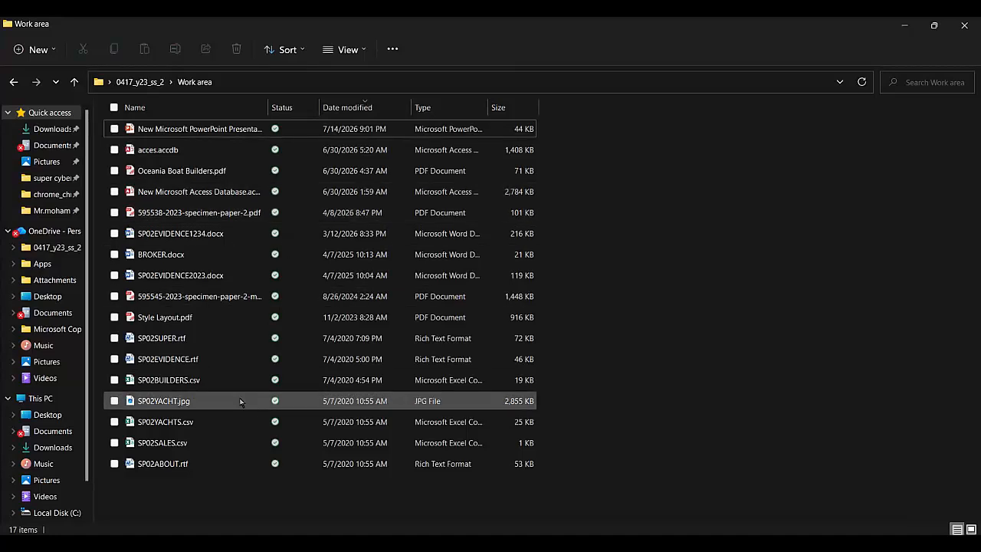
click(196, 443)
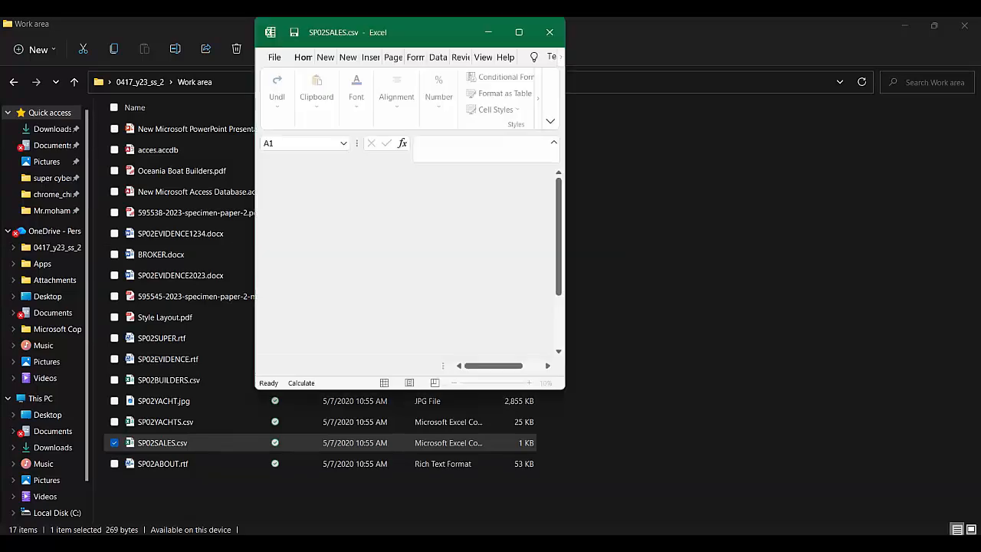
click(519, 33)
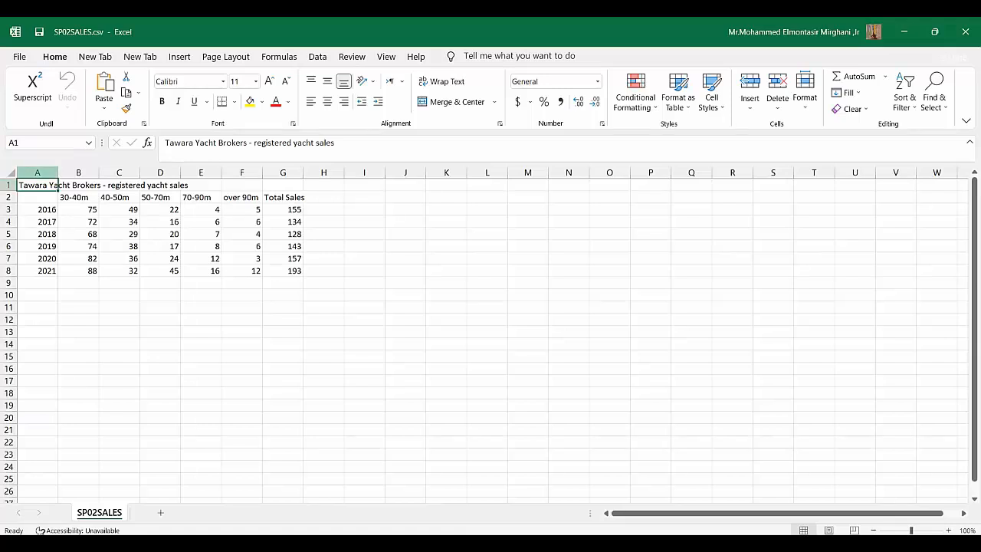
- AutoFit all column widths in the SP02SALES worksheet
click(9, 173)
double_click(58, 172)
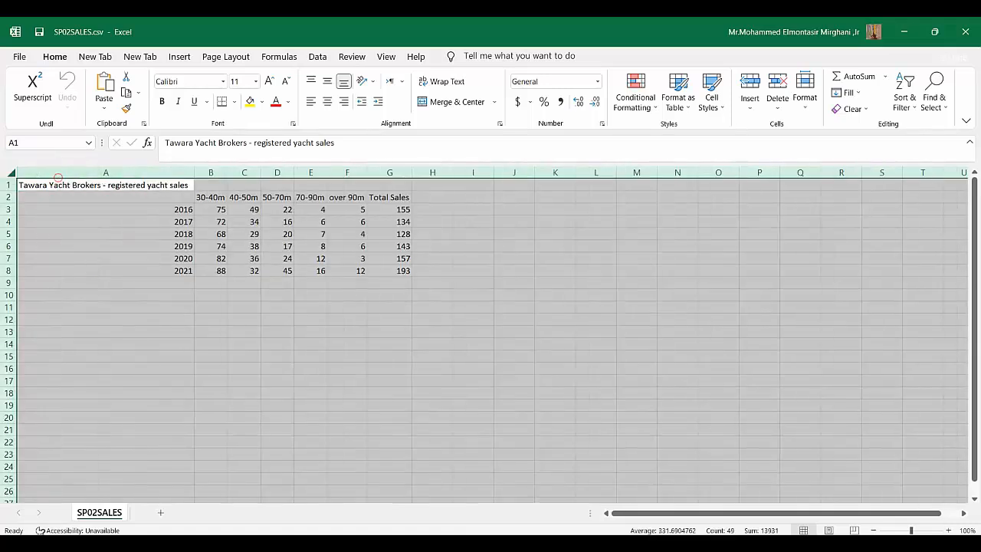
click(383, 392)
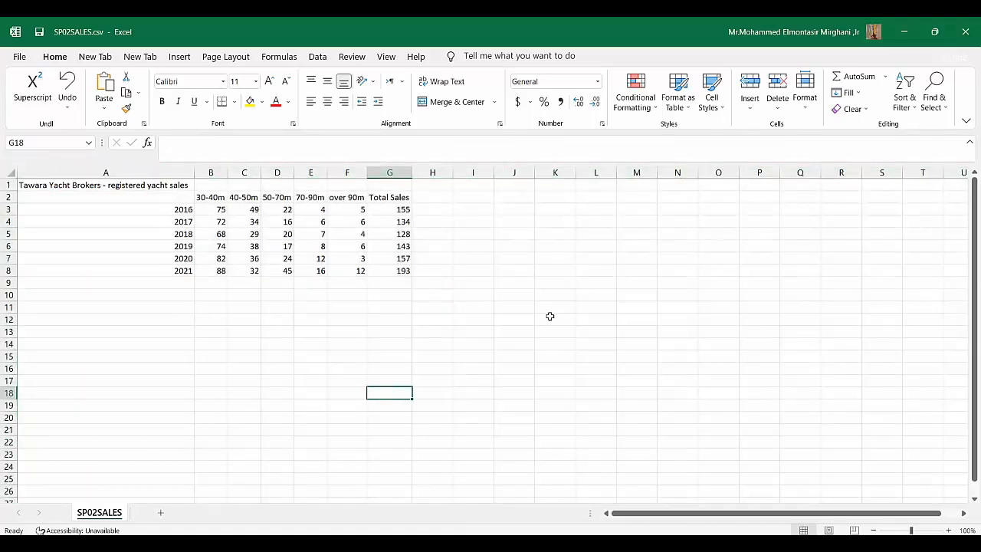
drag(210, 273, 356, 272)
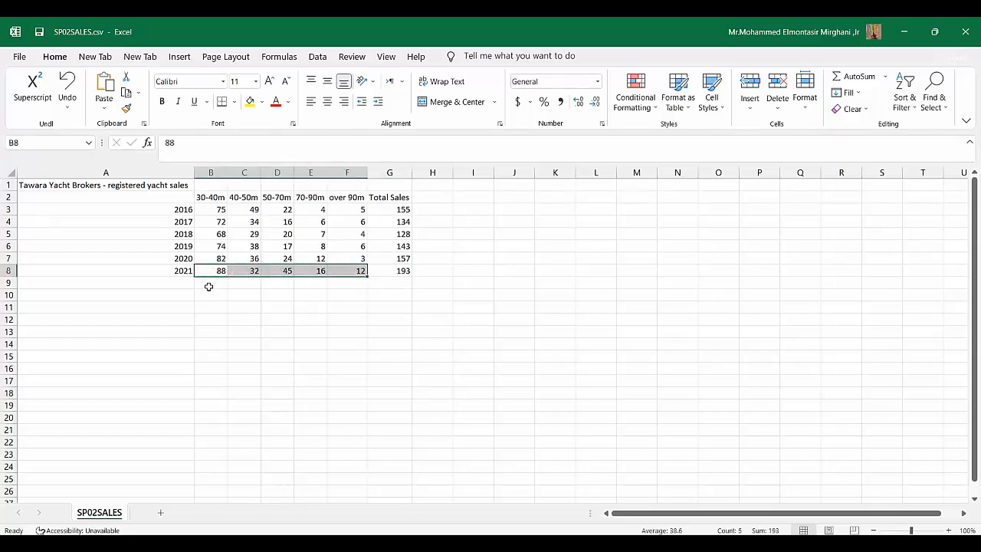
click(497, 285)
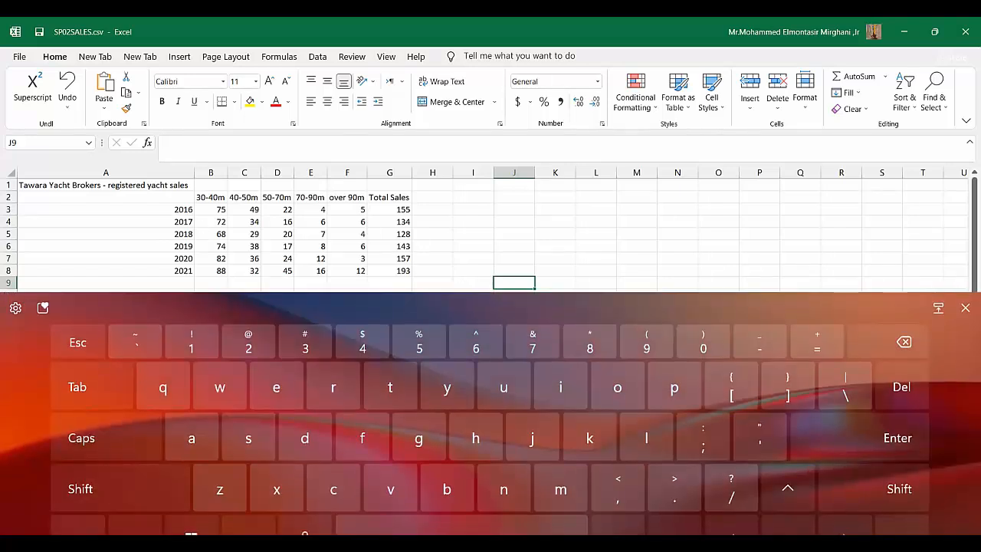
click(77, 525)
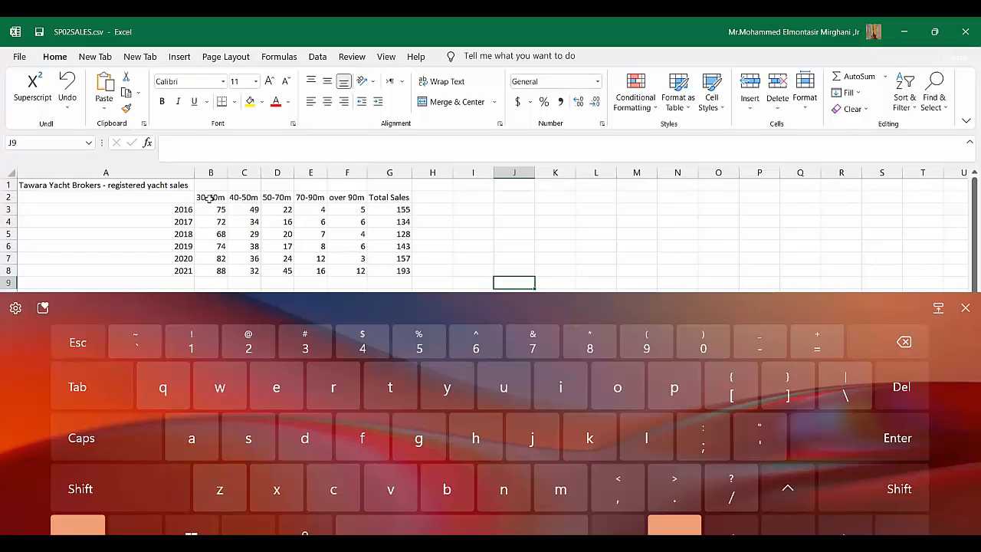
drag(209, 198, 340, 197)
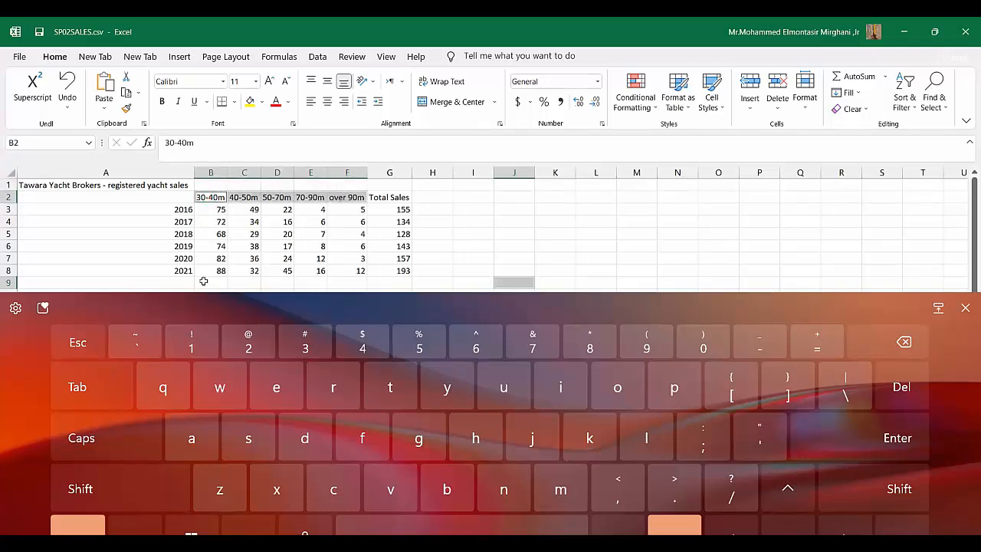
drag(211, 271, 338, 270)
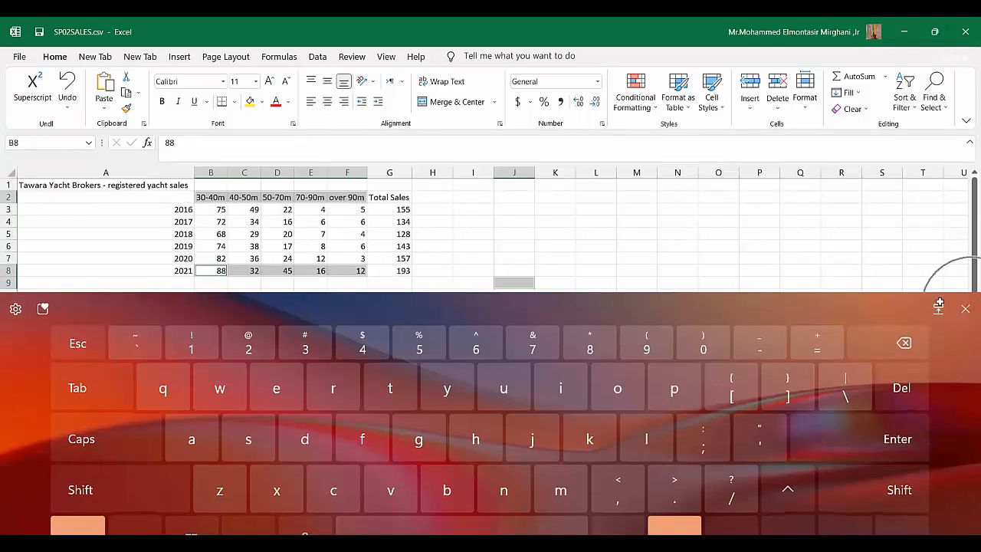
click(965, 308)
click(183, 58)
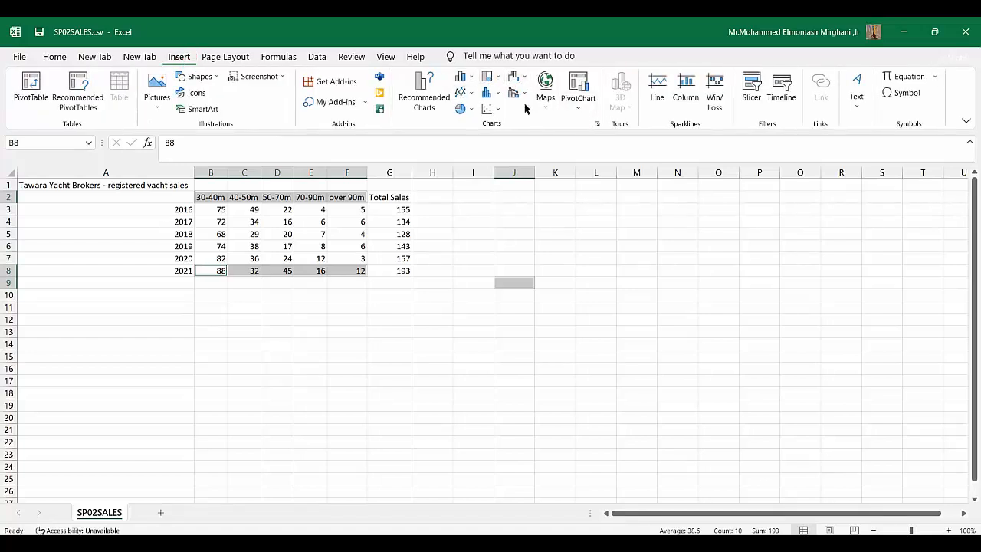
click(467, 76)
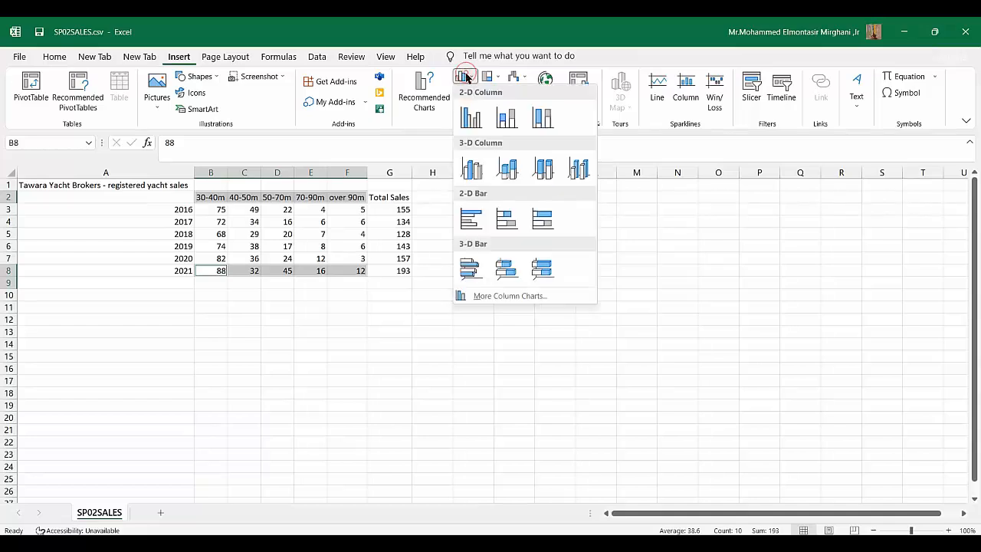
click(469, 118)
click(619, 303)
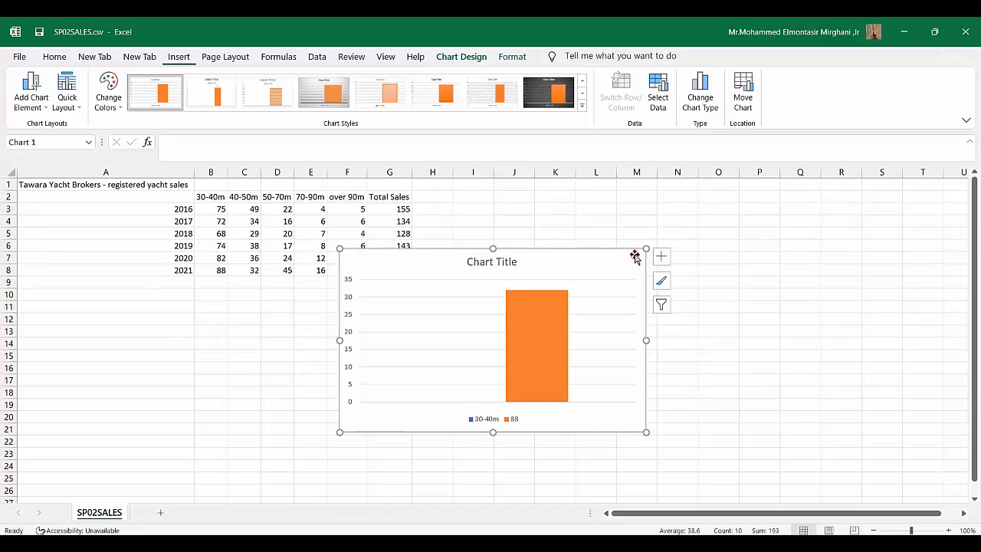
key(Delete)
click(224, 354)
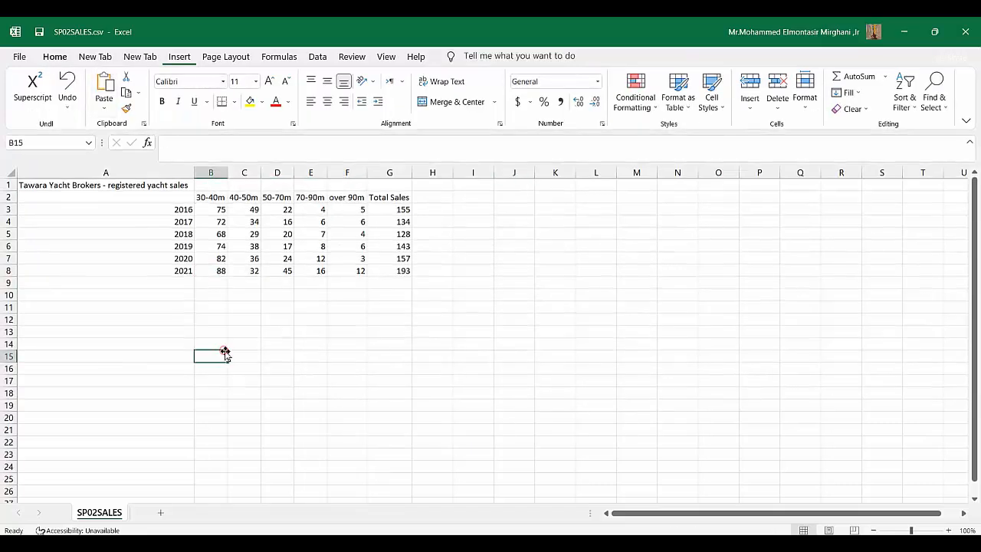
- Insert a 2-D clustered column chart from the length headings B2:F2 and the 2021 sales B8:F8, and place it below the data
drag(211, 197, 349, 199)
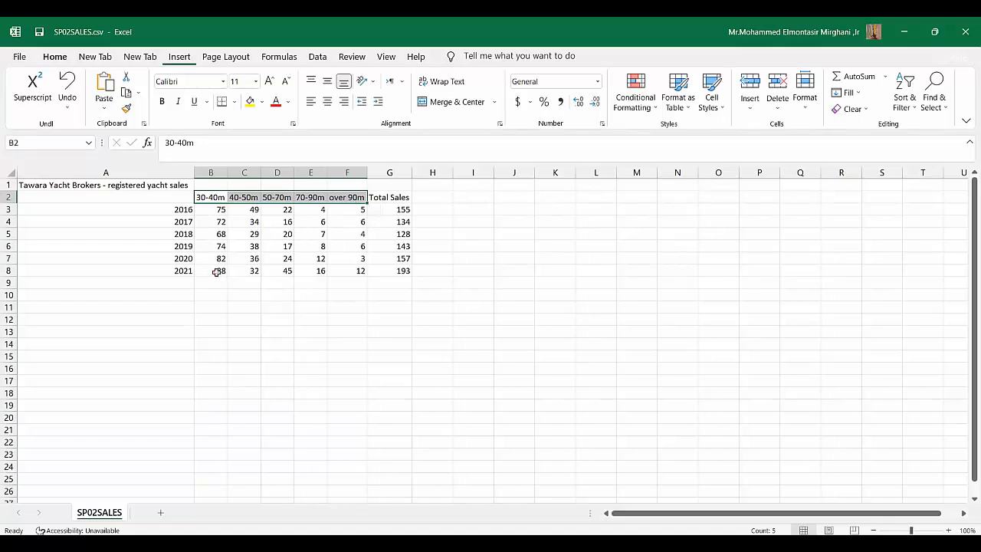
drag(217, 271, 336, 272)
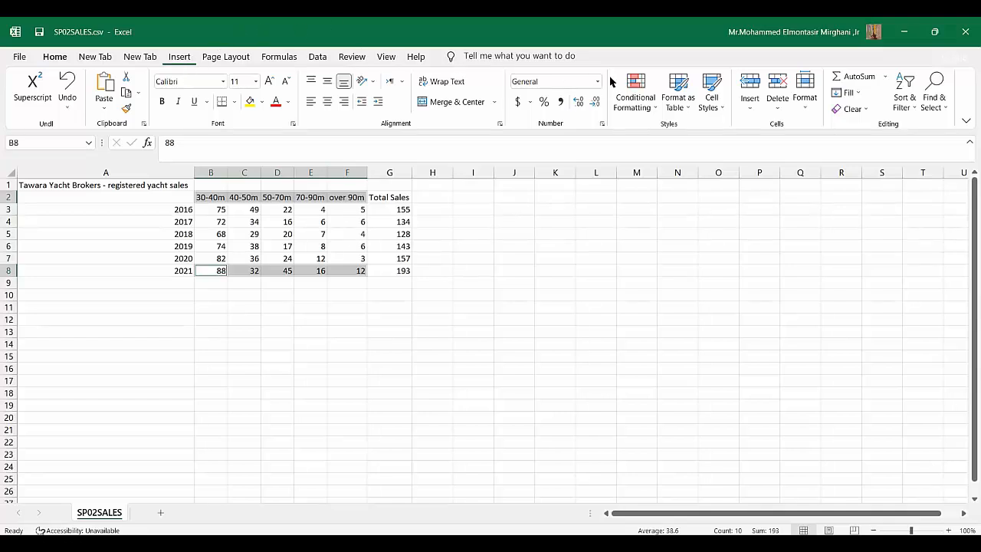
click(180, 57)
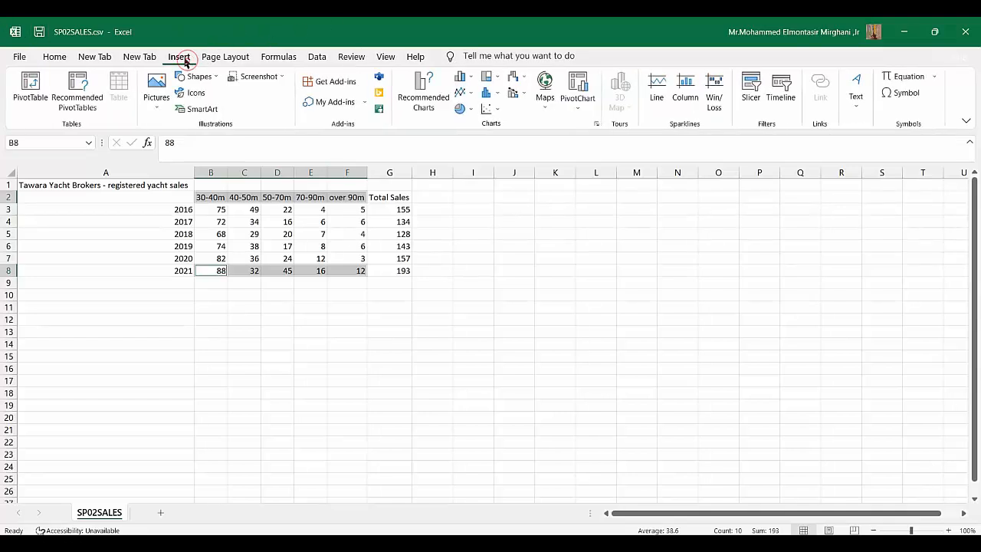
click(463, 77)
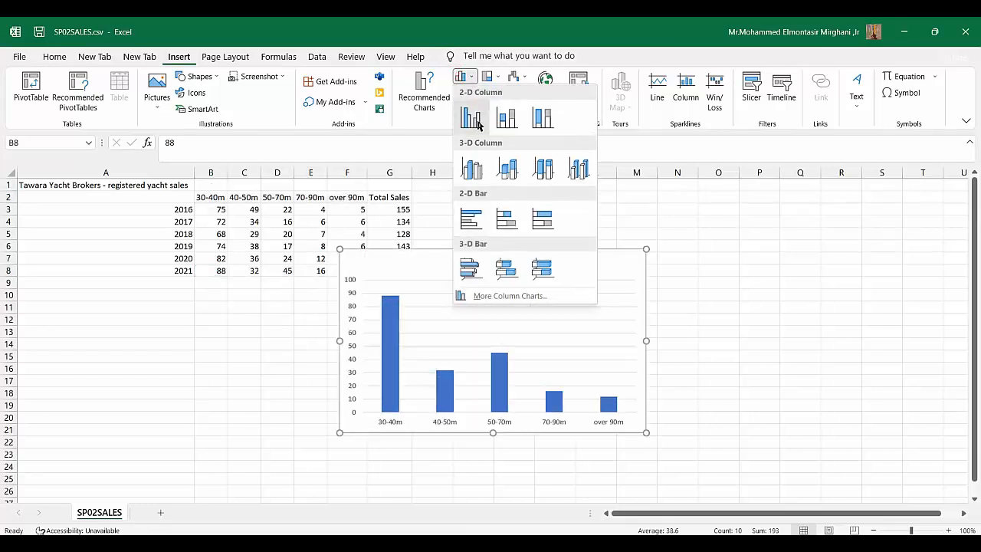
click(471, 118)
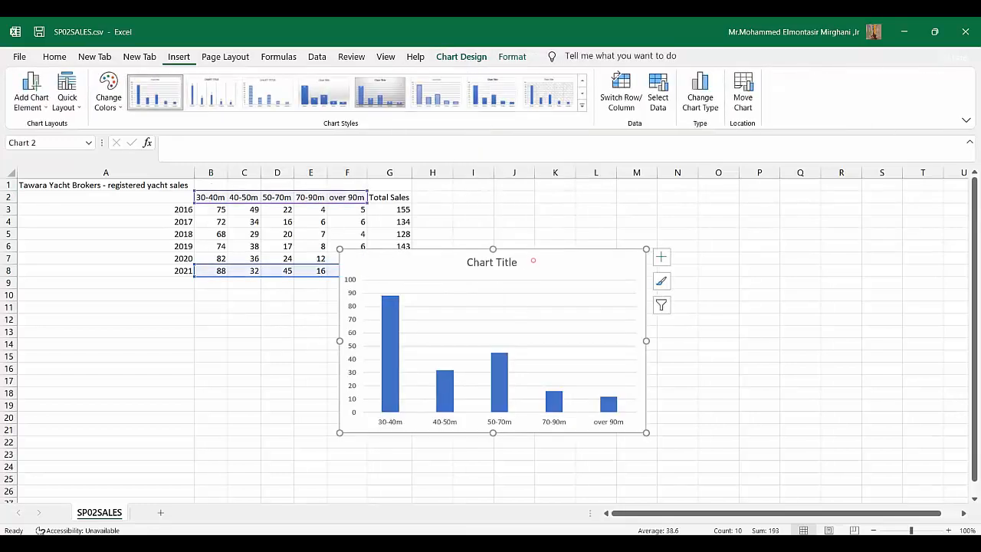
drag(533, 261, 528, 299)
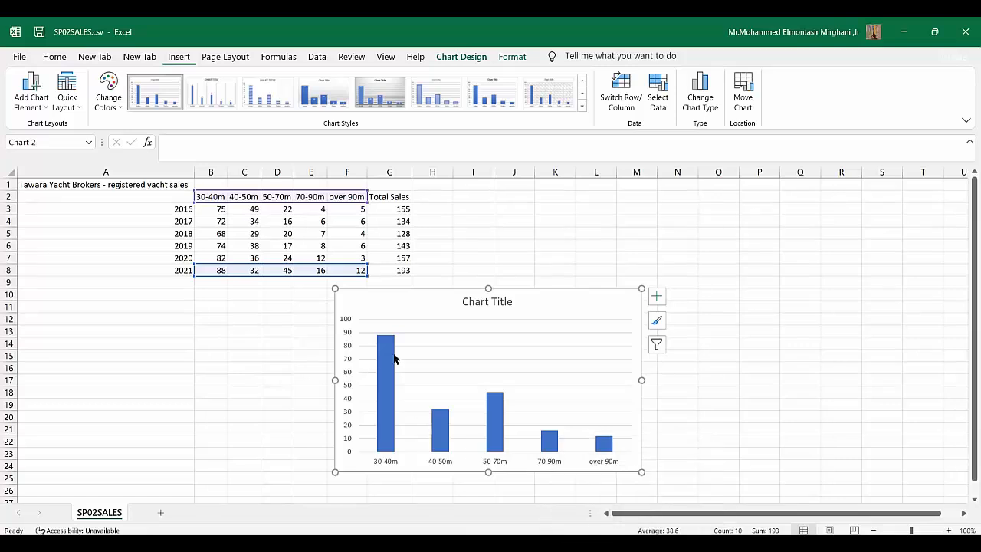
- Add axis titles to the chart and select the category axis title's placeholder text
click(656, 297)
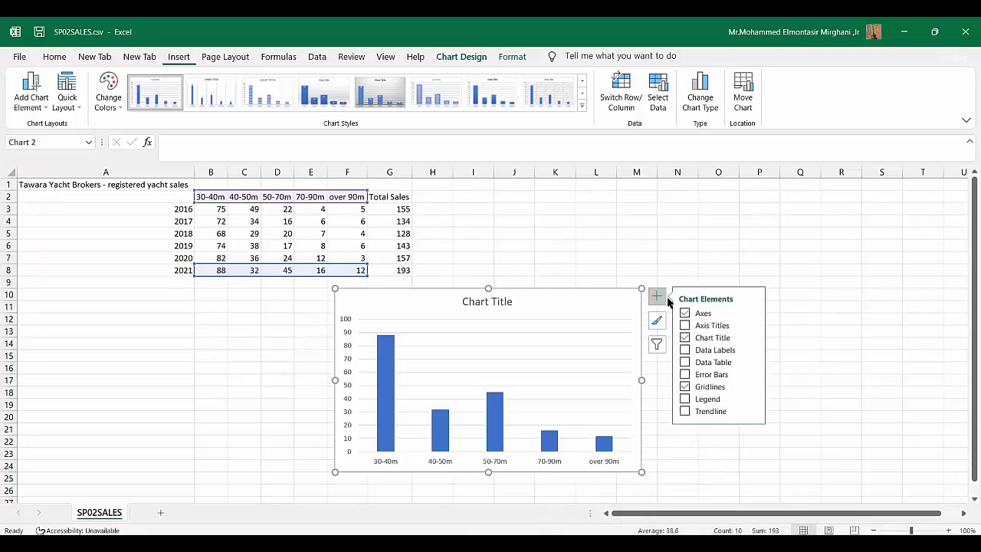
click(686, 326)
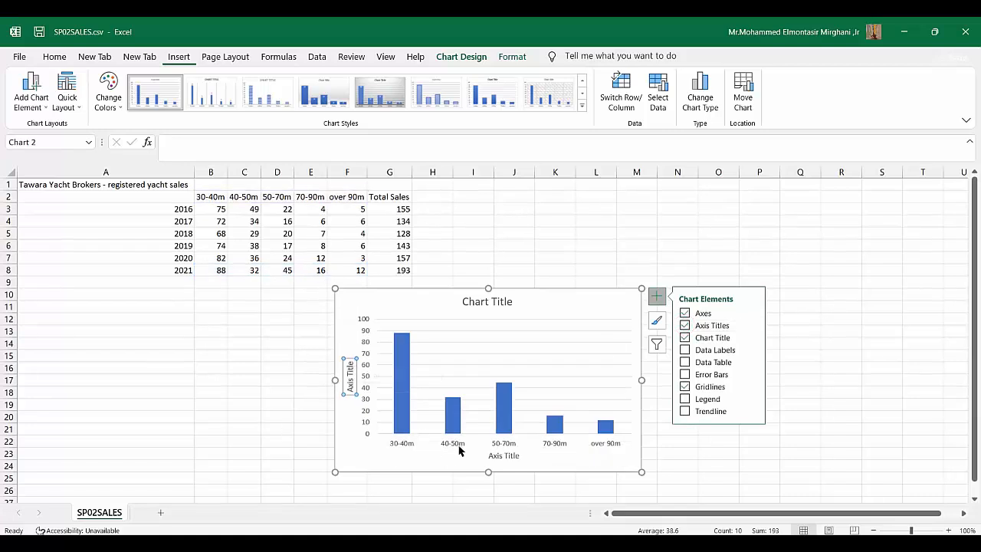
double_click(502, 457)
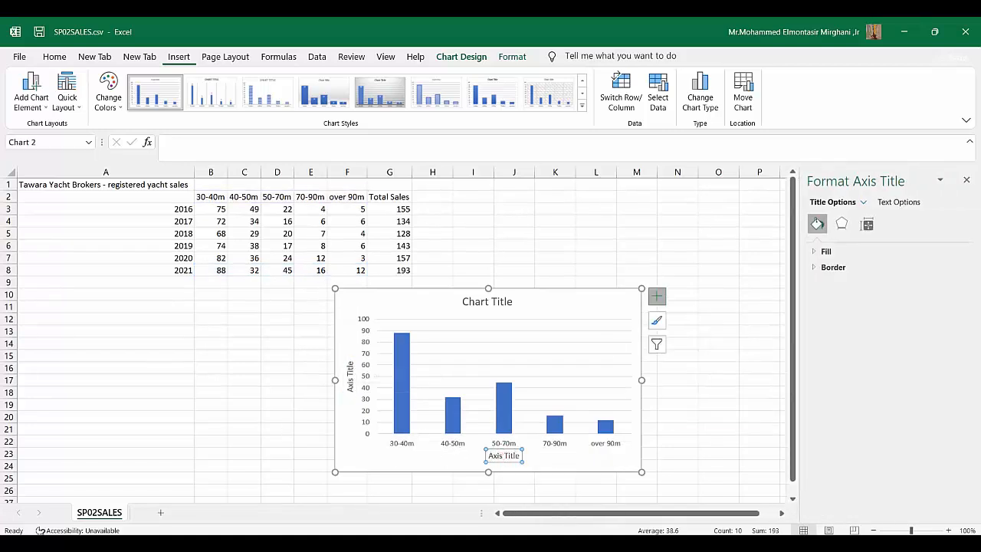
drag(520, 456, 495, 458)
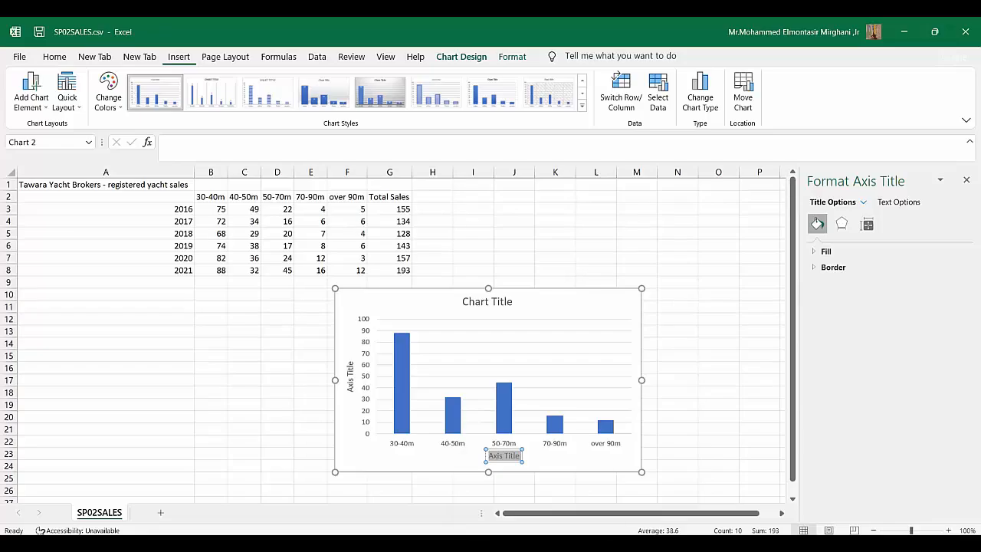
- Switch to the exam paper in PDF-XChange Editor, highlight the chart title "Superyacht Sales 2021" in question 30 and copy the highlight
click(529, 543)
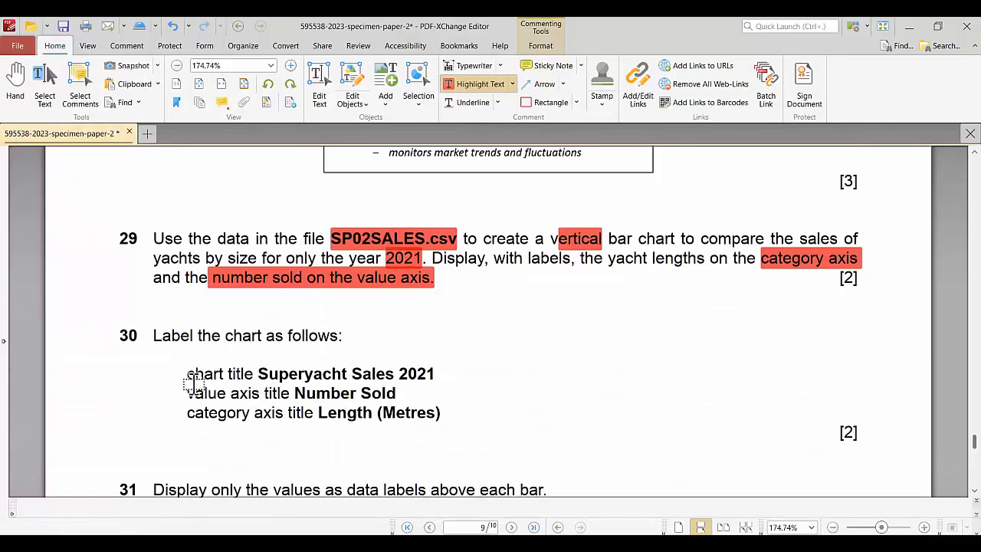
mouse_move(261, 373)
mouse_down()
mouse_move(381, 367)
mouse_move(434, 368)
mouse_move(433, 377)
mouse_up()
right_click(412, 374)
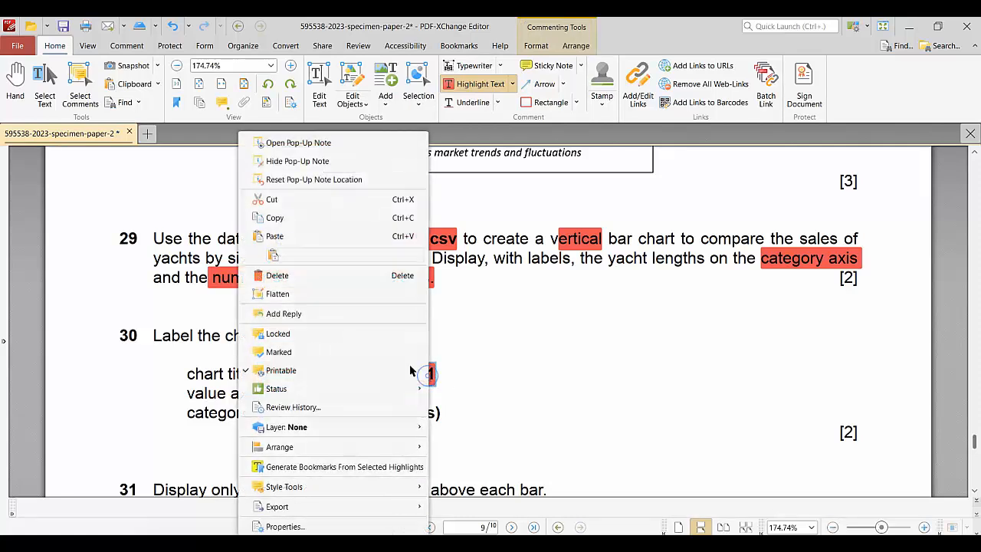
click(322, 221)
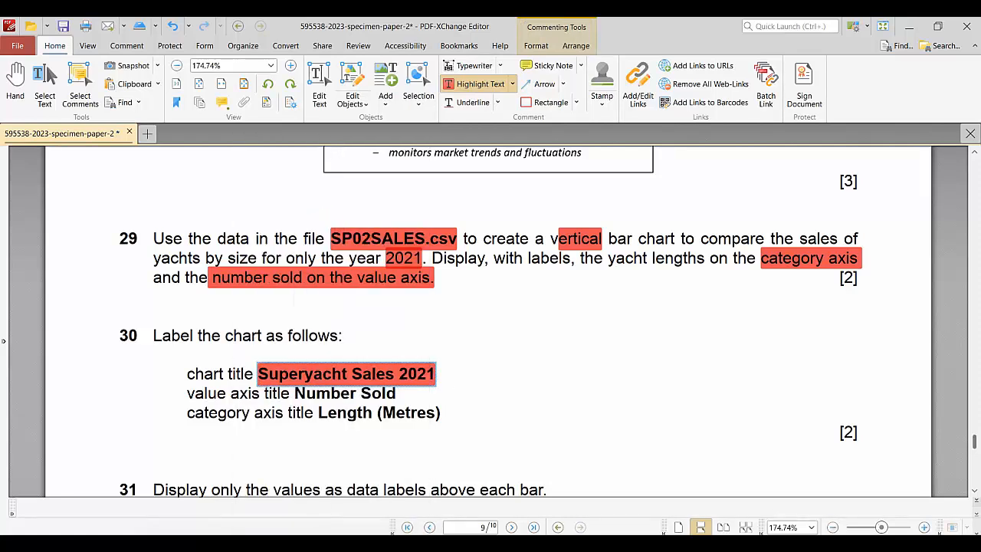
click(638, 533)
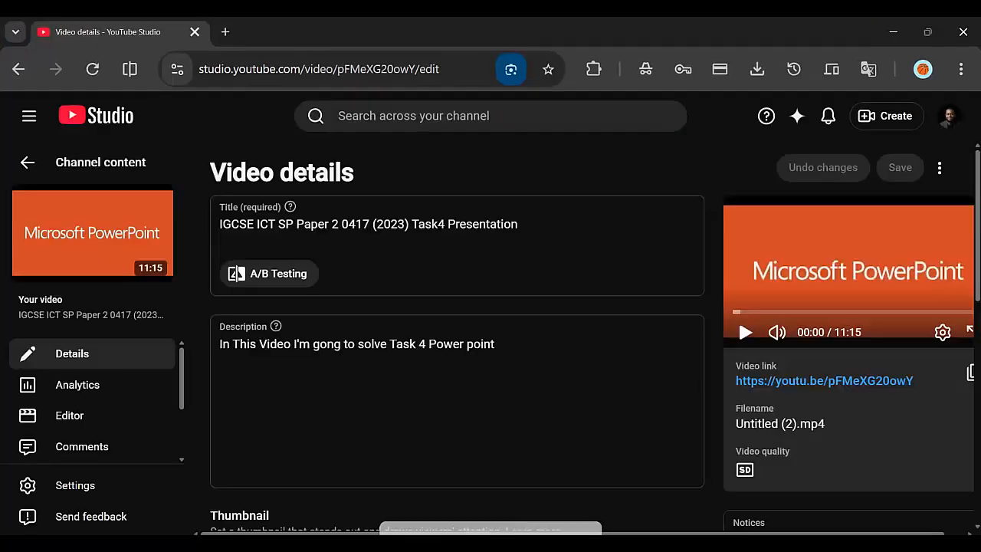
- Switch back to the SP02SALES workbook in Excel and select the chart title
click(639, 535)
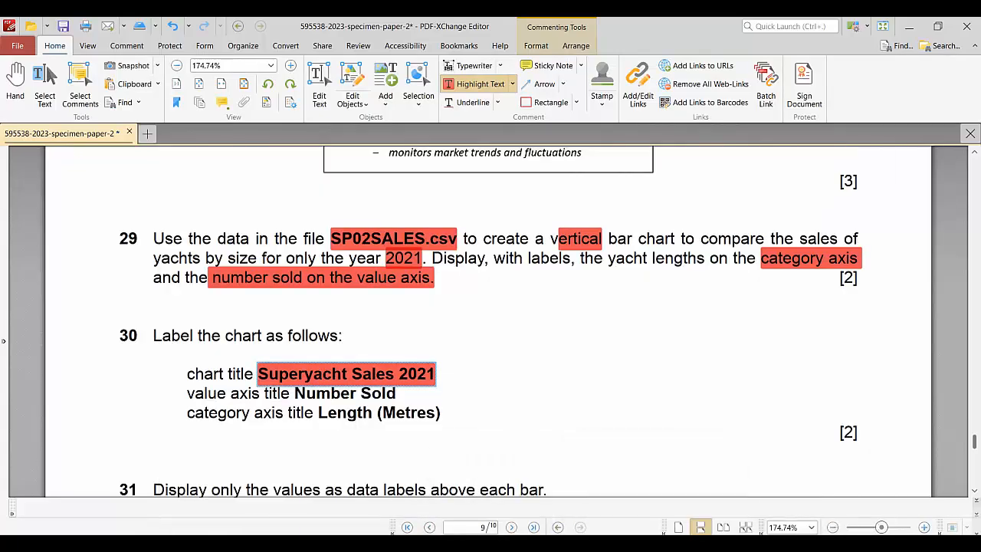
click(498, 535)
right_click(500, 460)
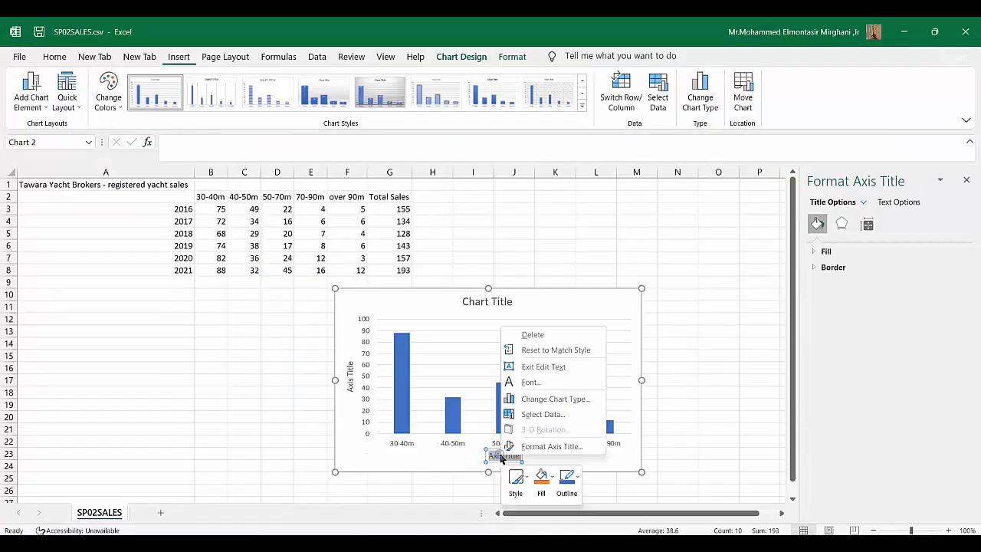
click(480, 307)
click(481, 307)
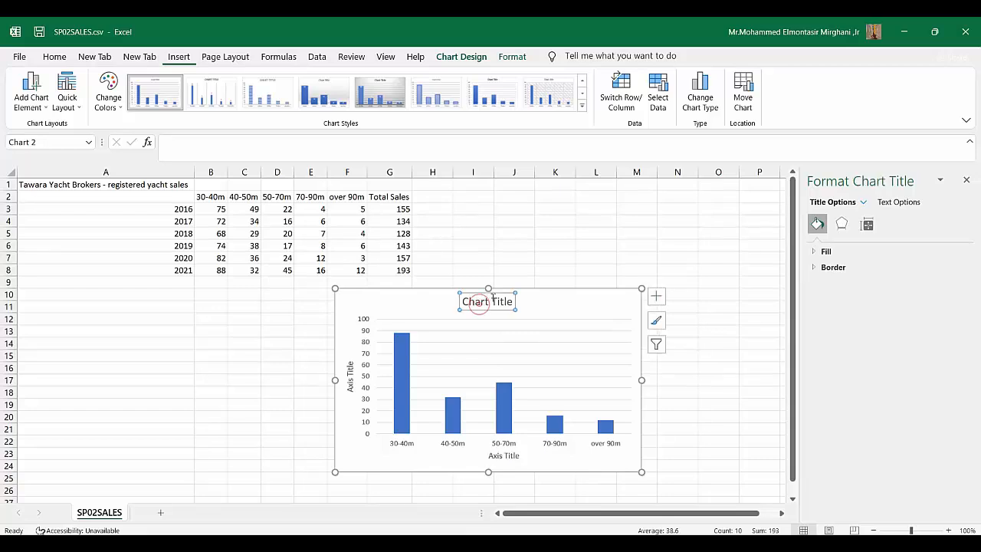
click(662, 301)
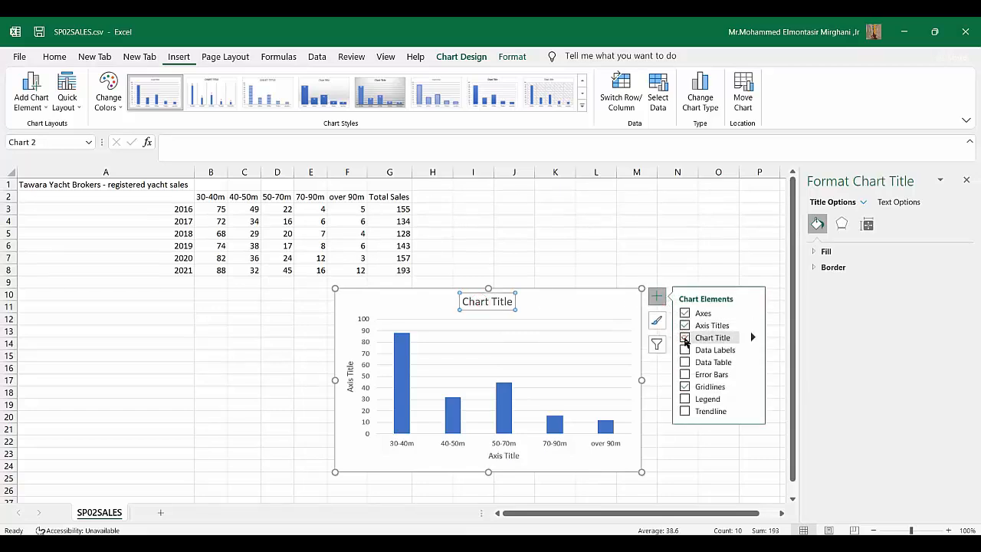
click(685, 338)
click(684, 338)
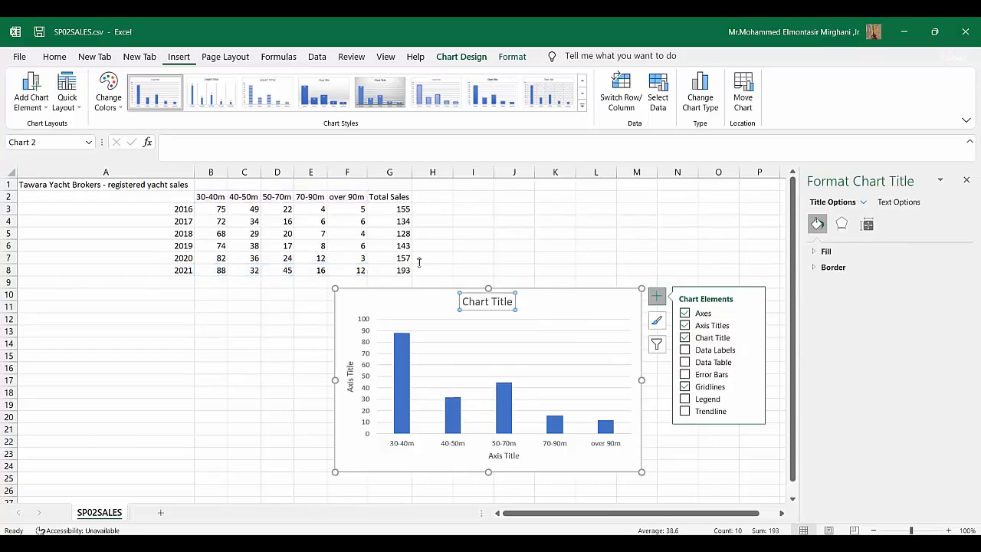
- Select the chart title's placeholder text, switch to the exam paper in PDF-XChange Editor and undo the highlight on "Superyacht Sales 2021"
triple_click(488, 302)
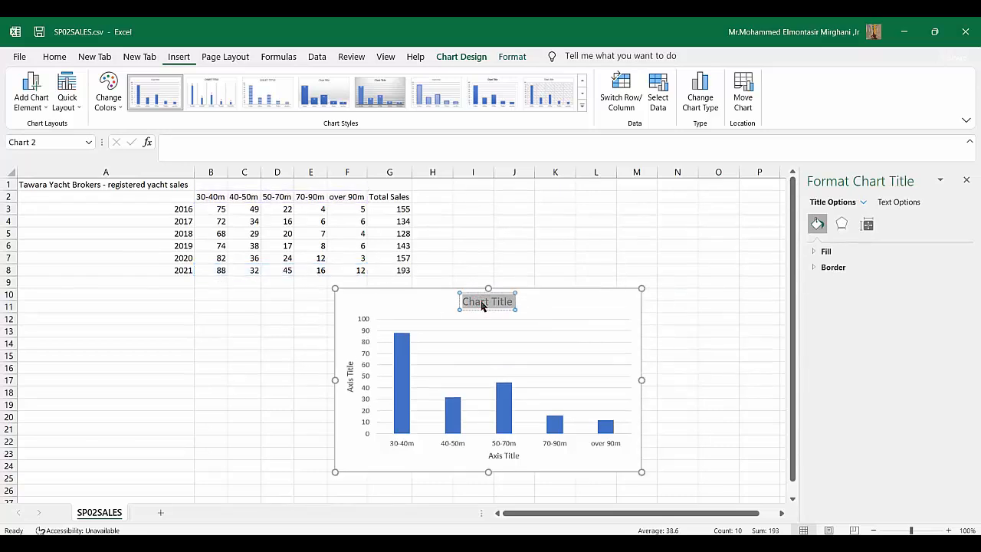
click(543, 544)
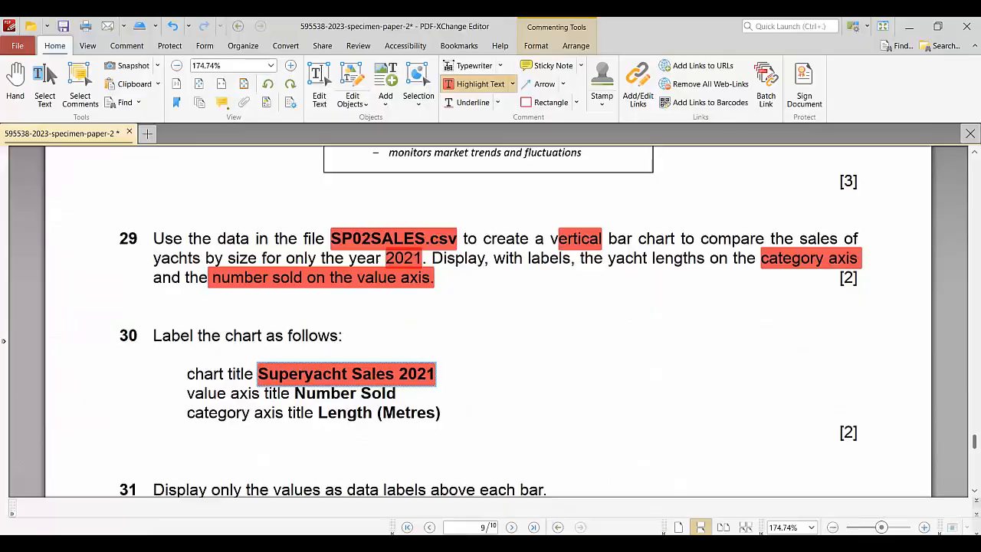
key(ctrl+z)
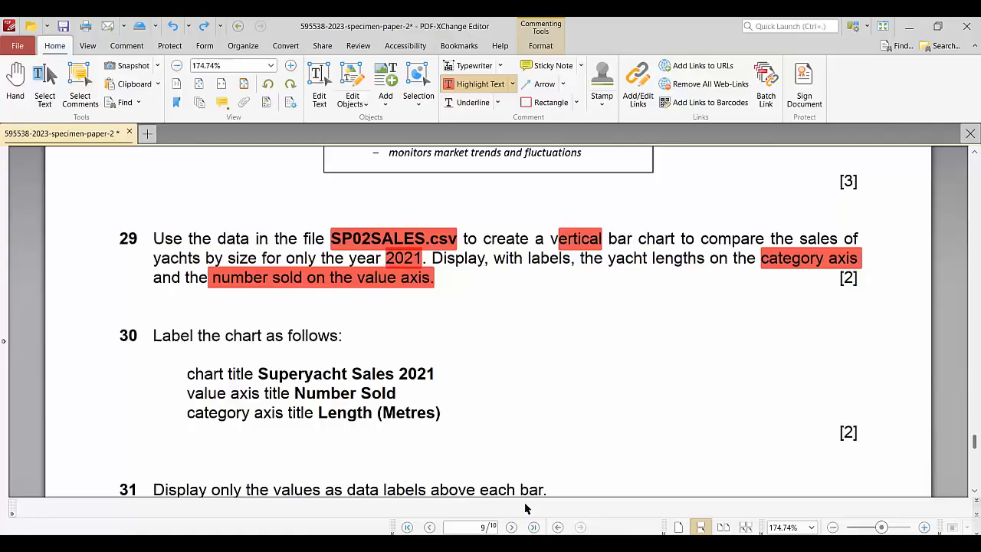
- Select the chart title text "Superyacht Sales 2021" in question 30 with the Select Text tool and copy it
click(14, 77)
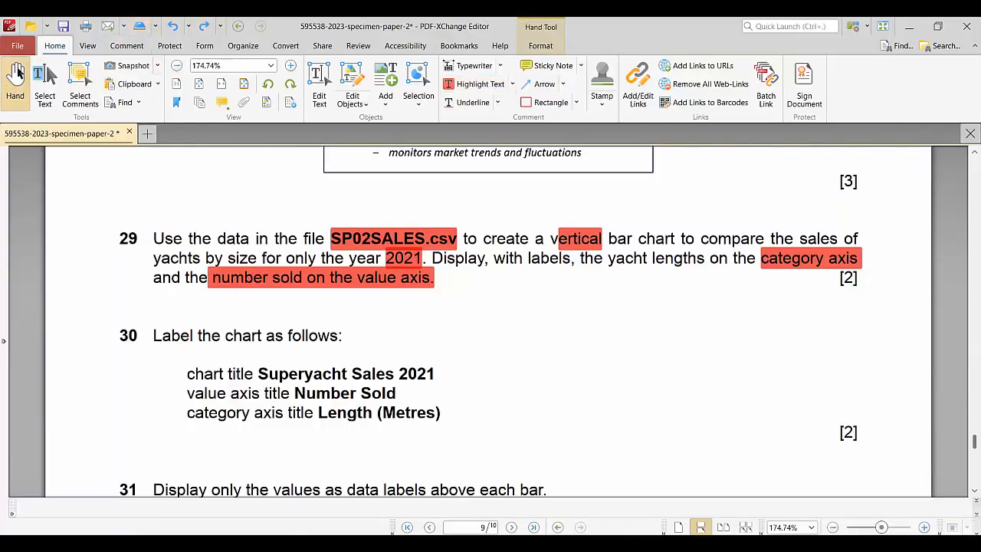
click(44, 84)
drag(440, 371, 279, 371)
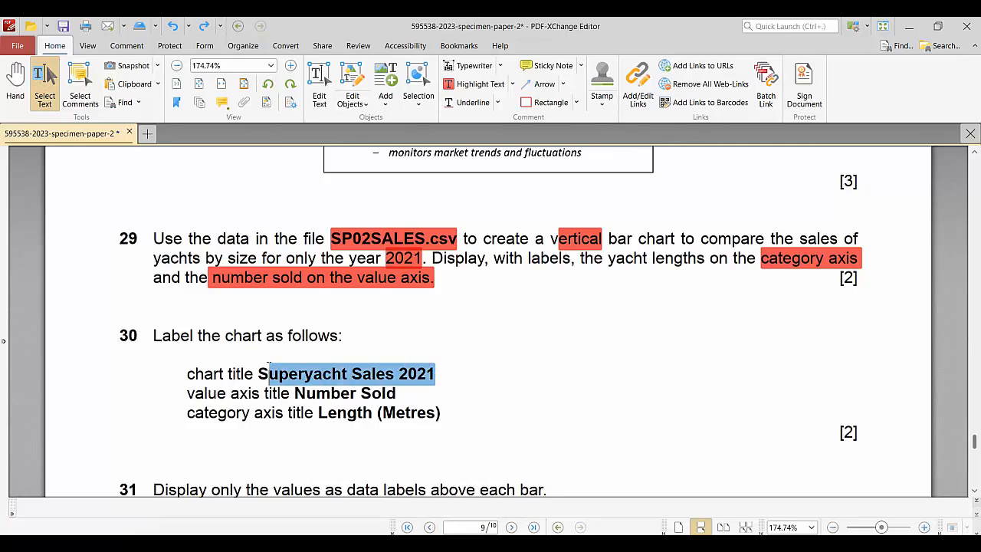
right_click(262, 374)
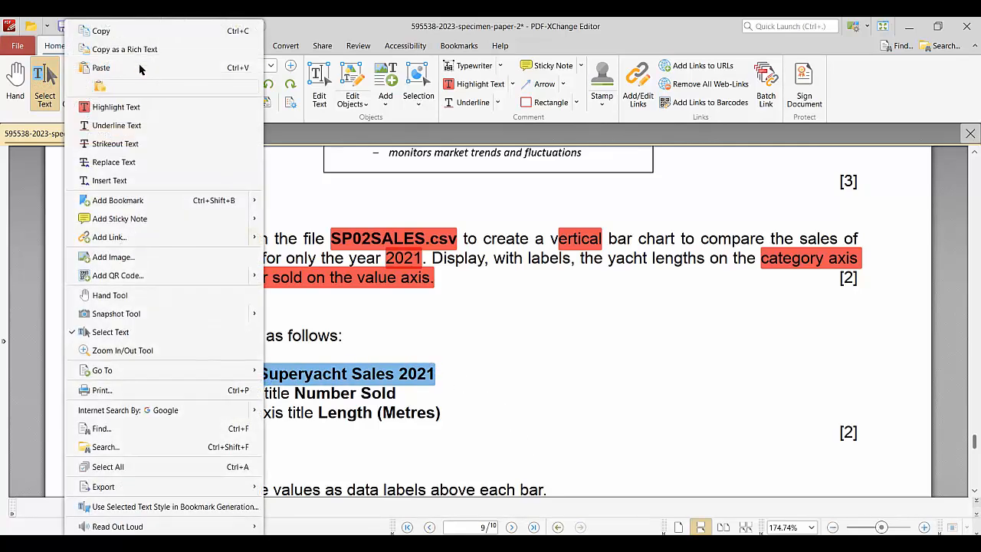
click(132, 31)
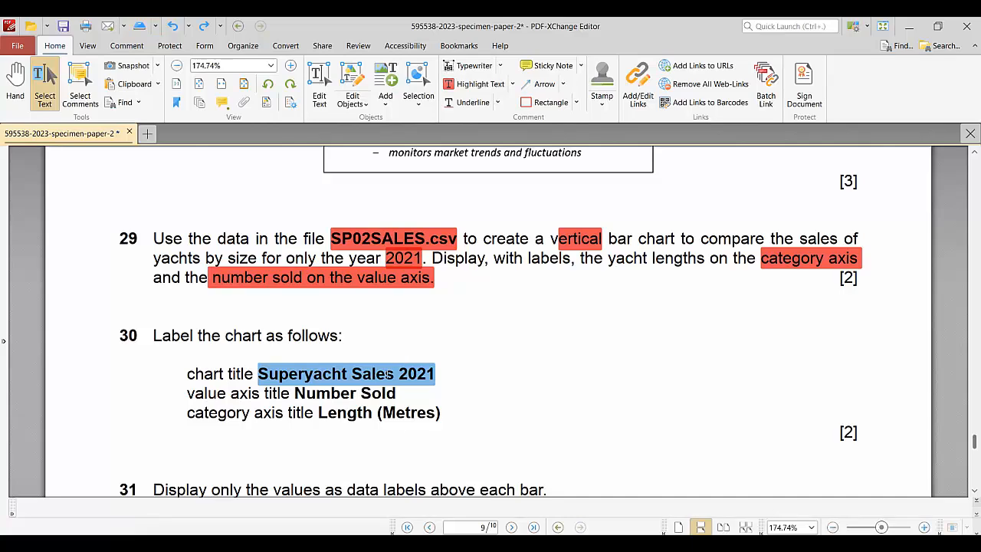
right_click(388, 374)
click(220, 30)
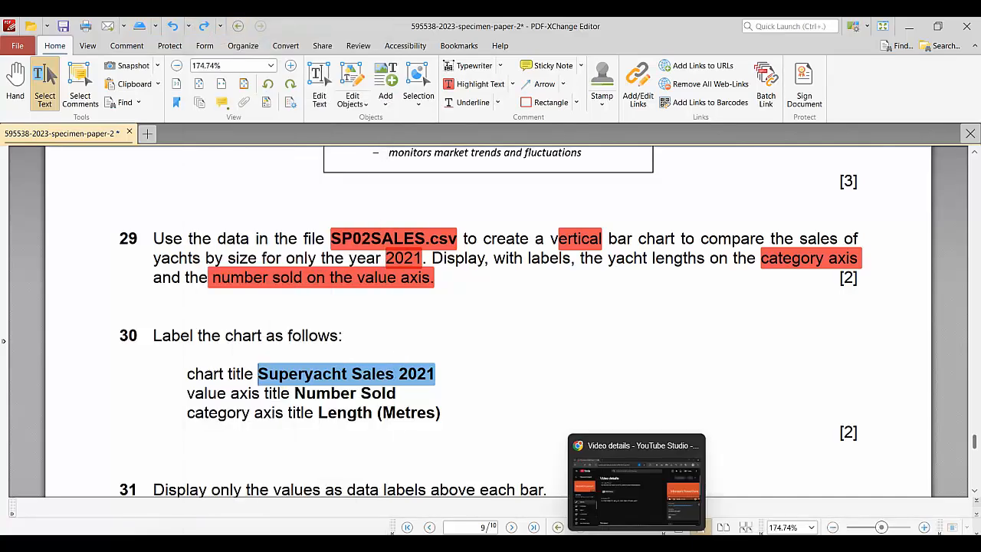
- Switch to Excel and replace the chart title's placeholder text with the copied "Superyacht Sales 2021"
click(659, 542)
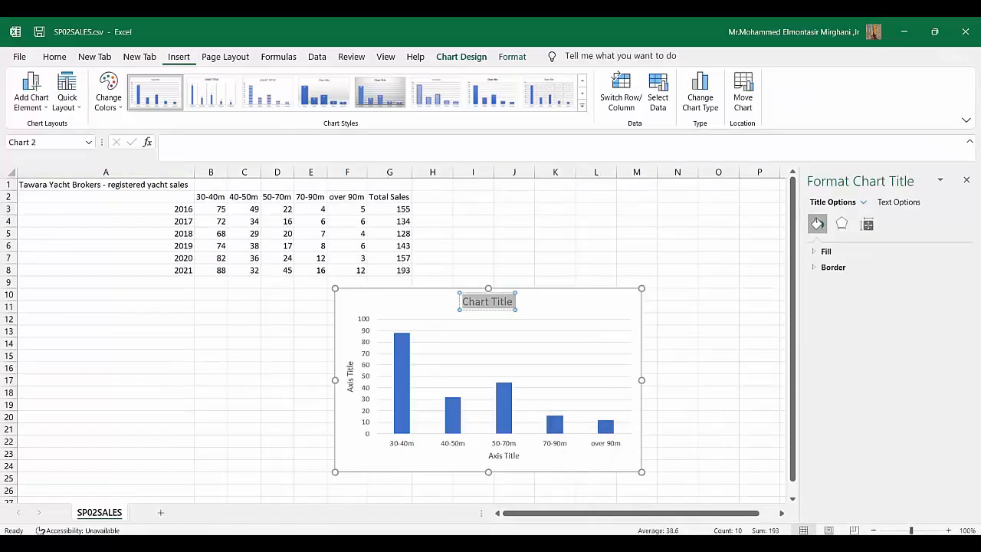
click(660, 543)
click(659, 543)
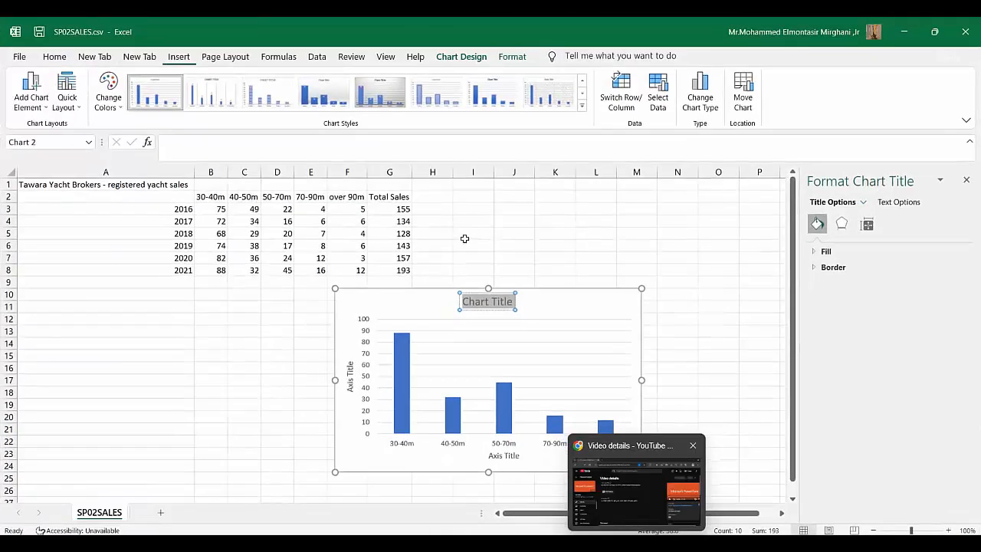
right_click(489, 313)
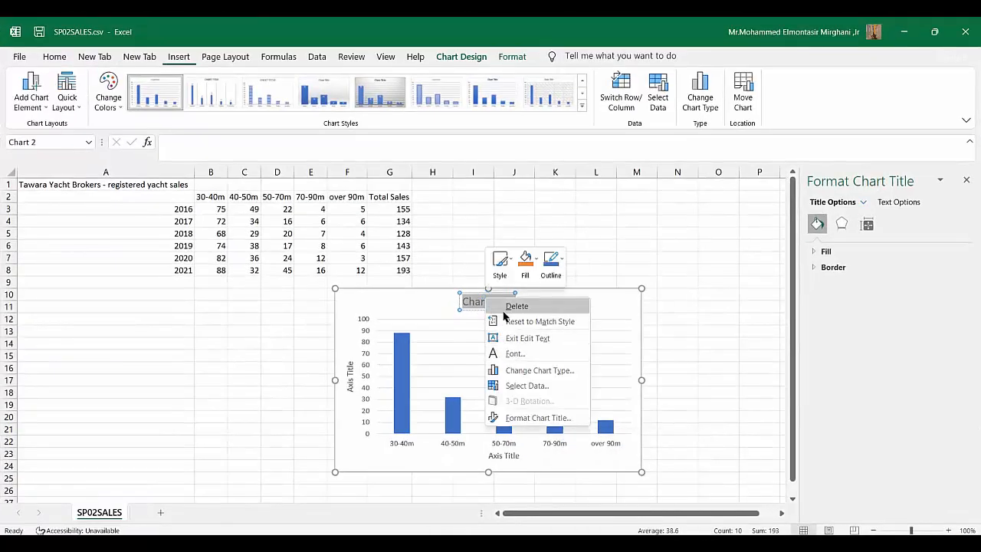
click(478, 309)
key(ctrl+v)
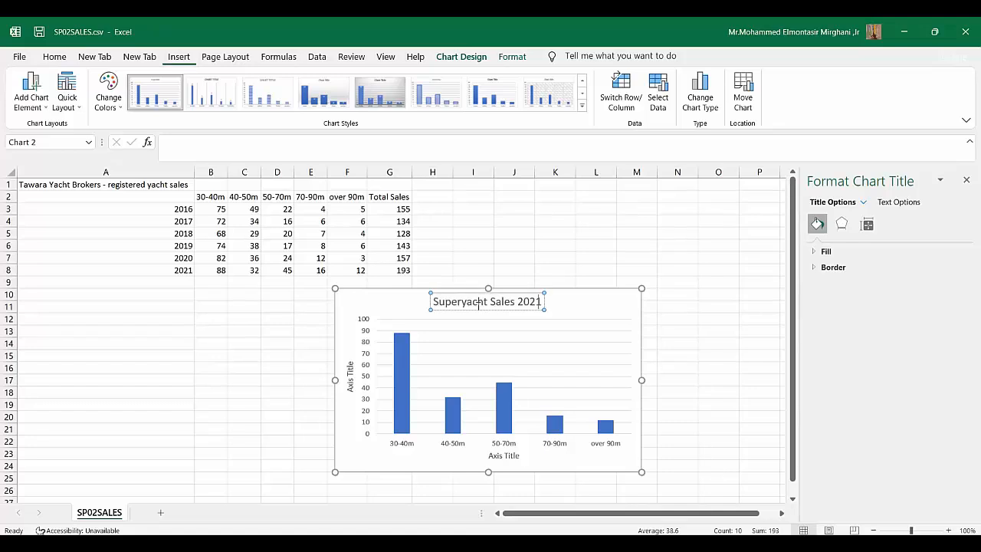
- Replace the category axis title in Excel with "Length (Metres)", copied from question 30 of the exam paper in PDF-XChange Editor
click(520, 458)
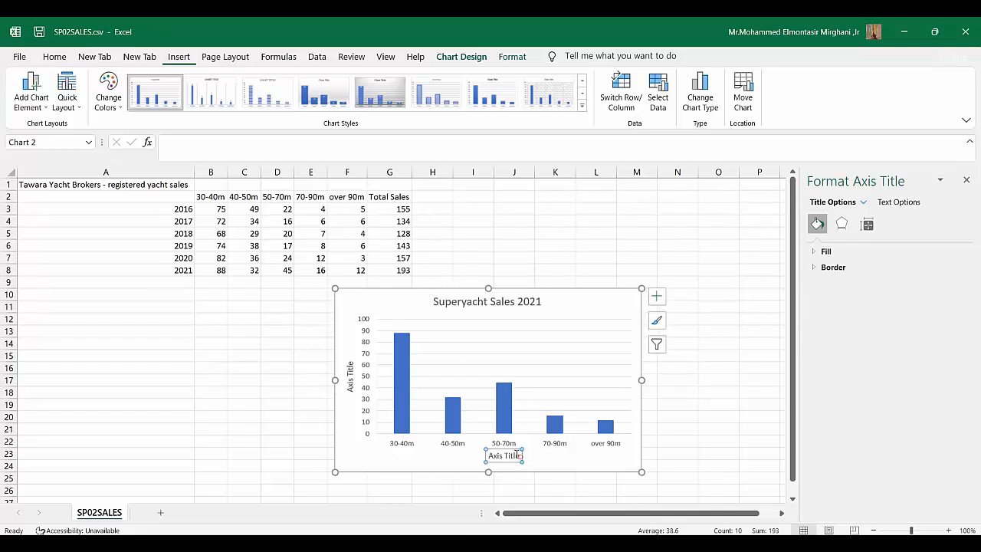
double_click(513, 456)
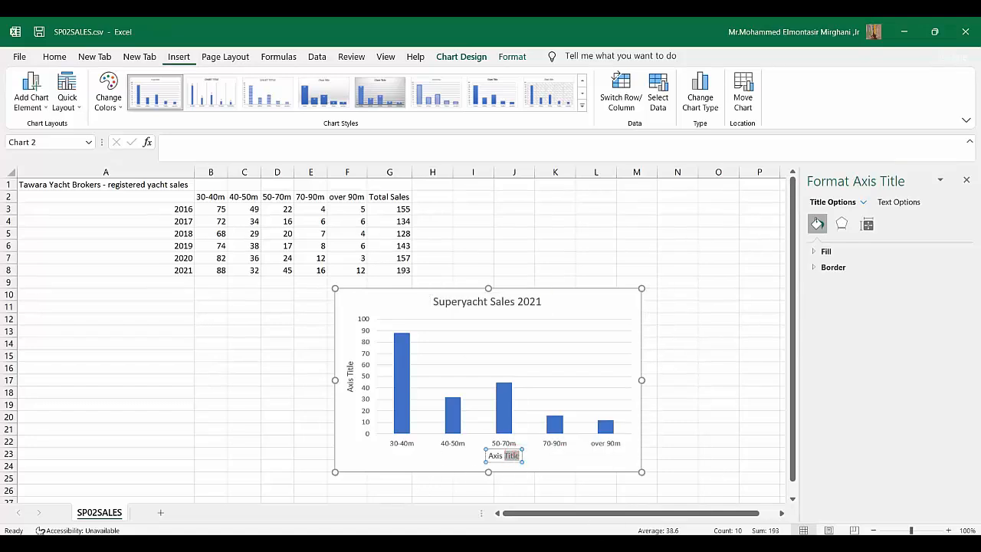
click(537, 542)
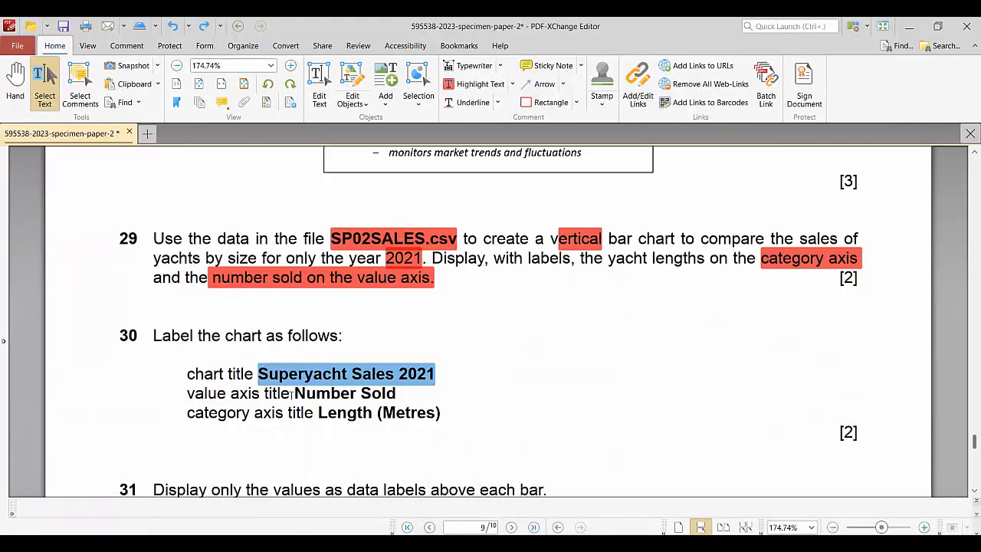
drag(318, 414, 339, 411)
right_click(340, 412)
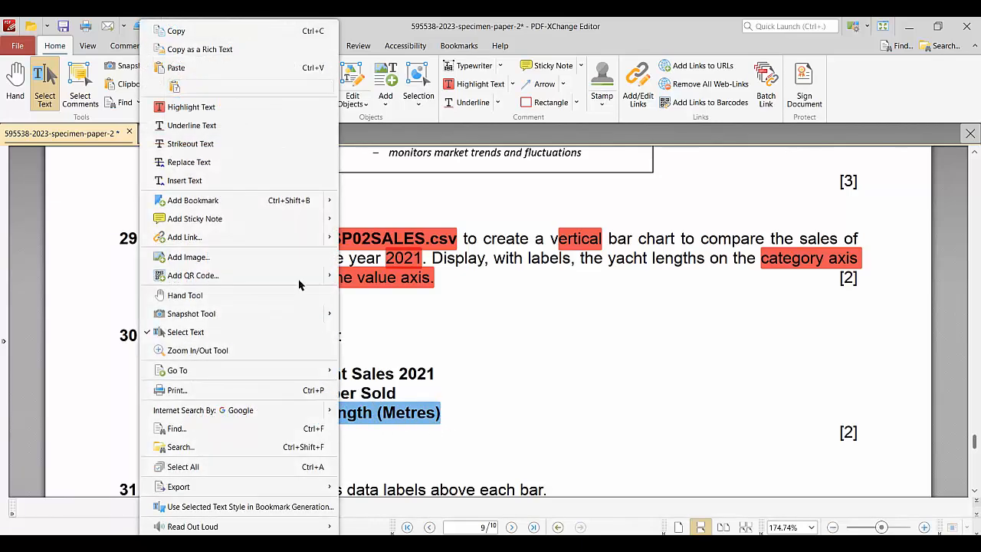
click(228, 31)
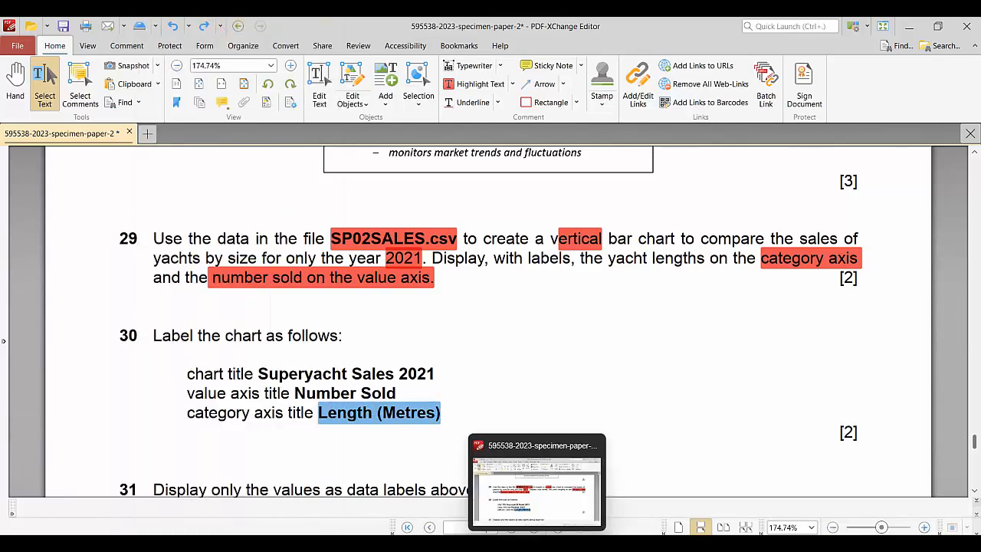
click(668, 543)
click(508, 456)
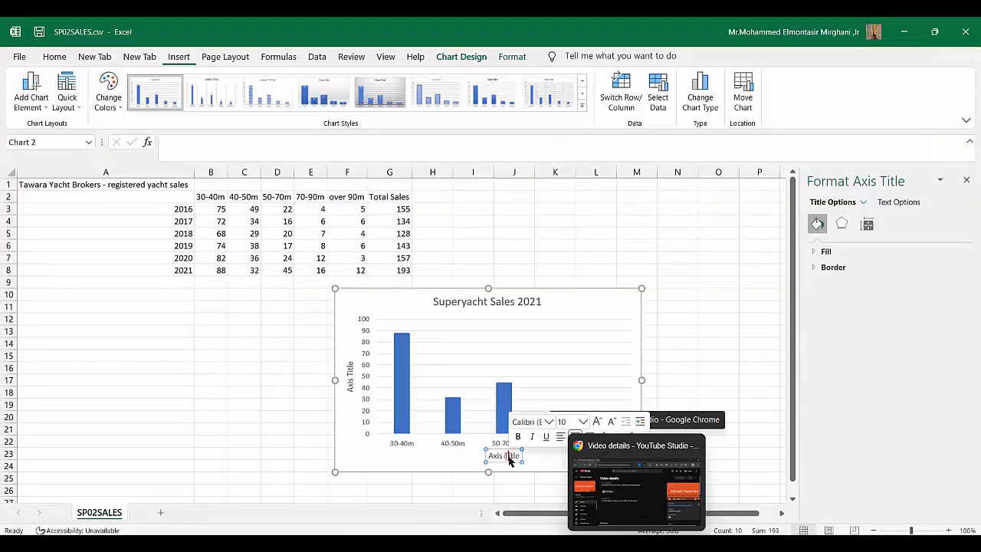
key(ctrl+v)
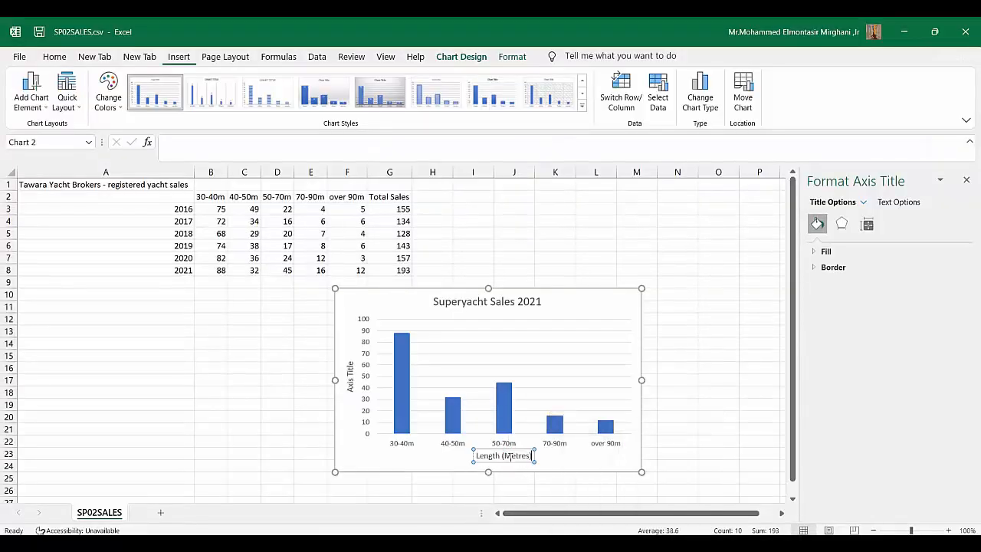
- Replace the value axis title in Excel with "Number Sold", copied from question 30 of the exam paper in PDF-XChange Editor
triple_click(349, 374)
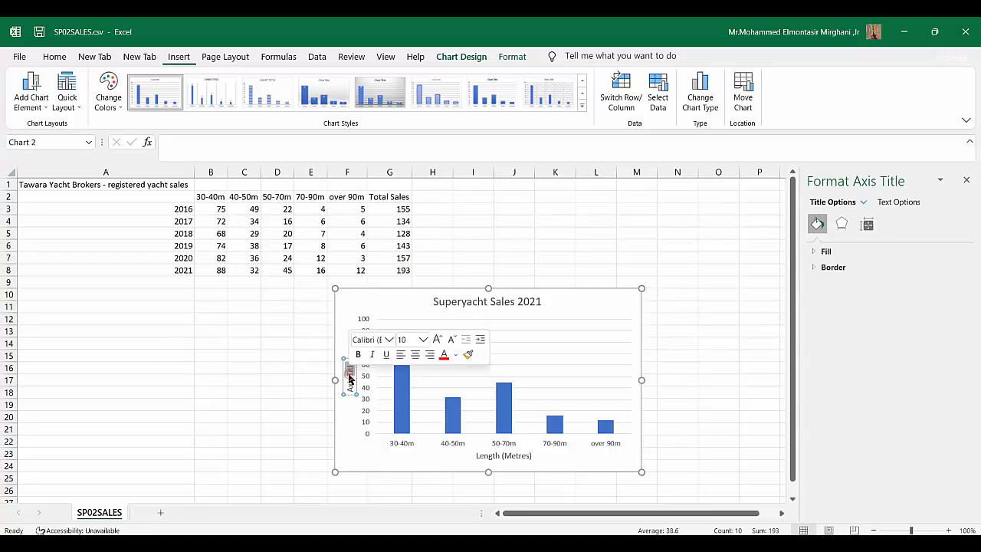
click(349, 375)
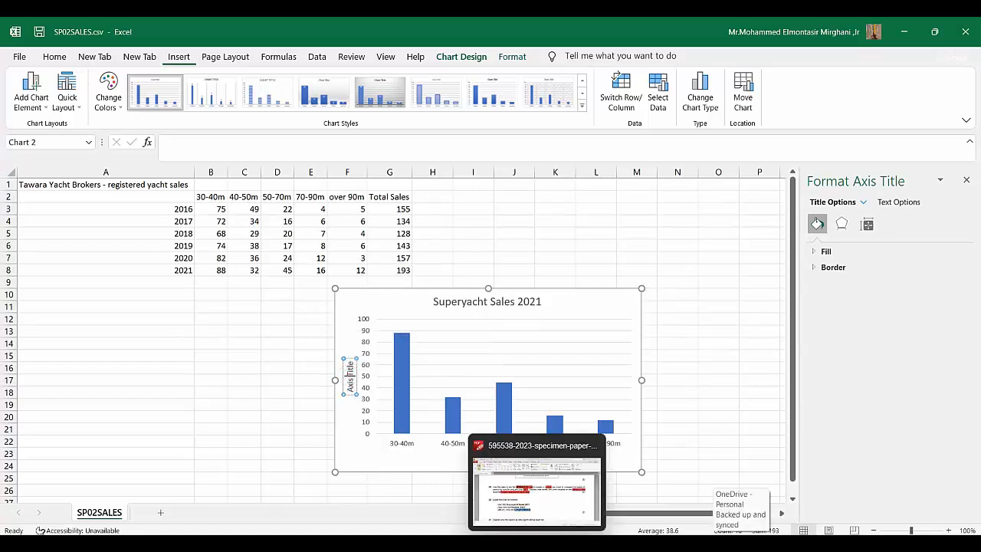
click(538, 543)
drag(397, 393, 291, 393)
right_click(302, 393)
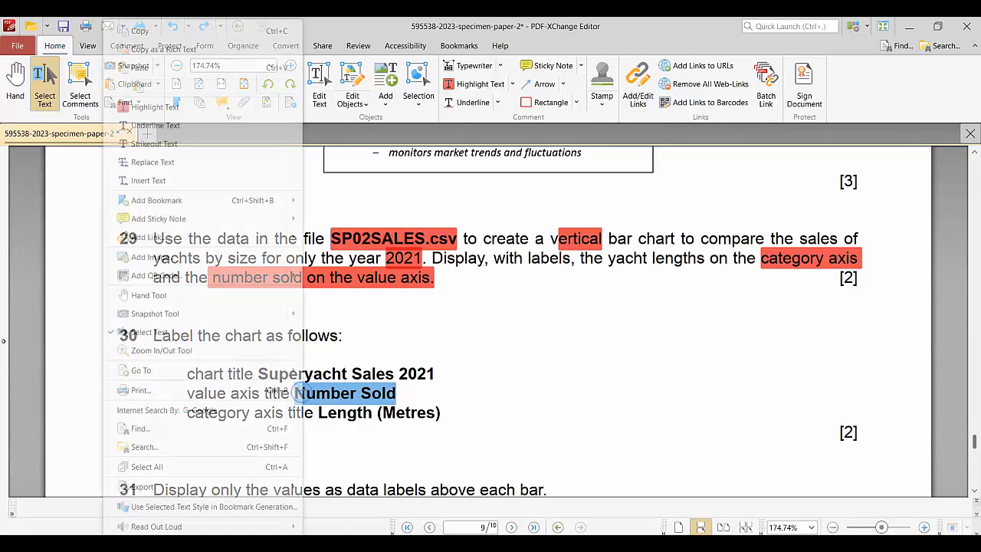
click(193, 31)
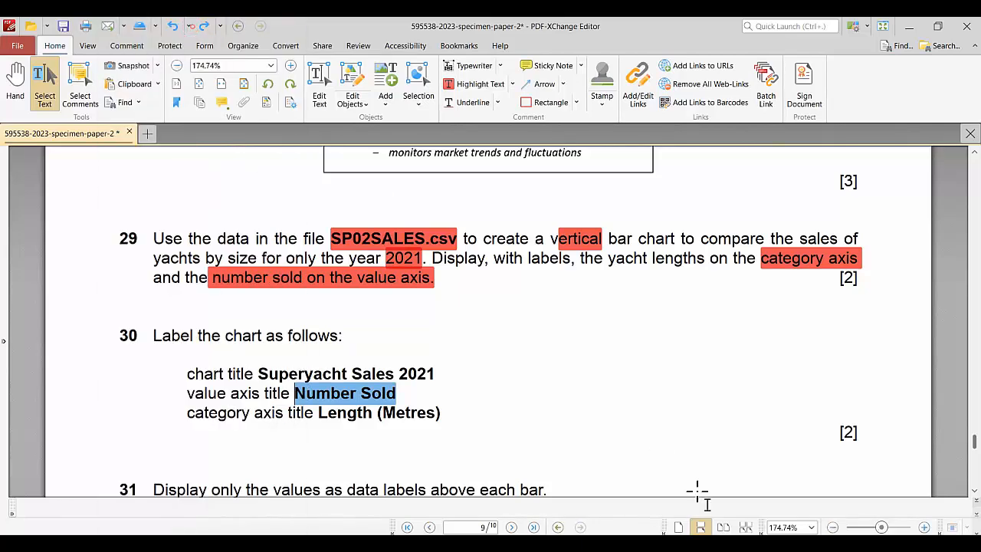
mouse_move(669, 543)
click(667, 472)
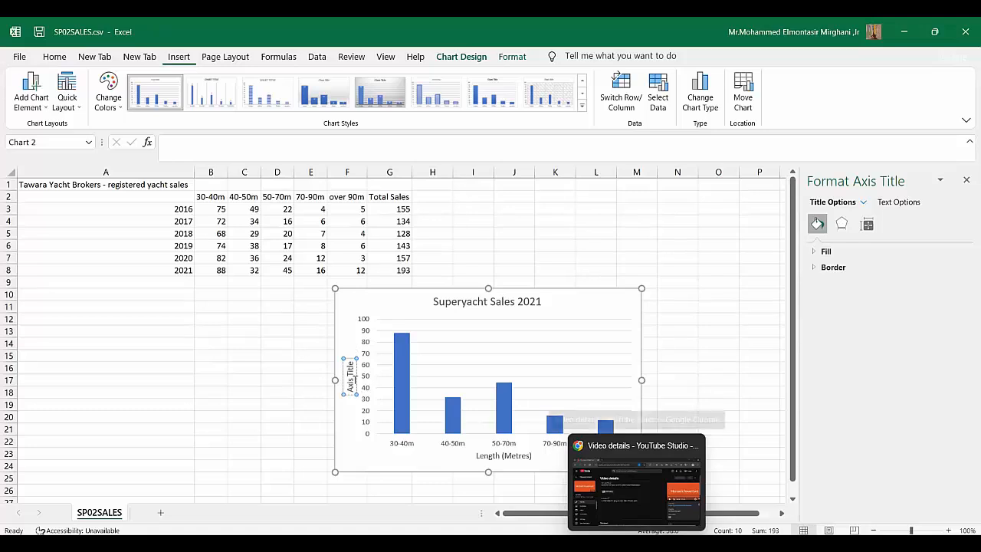
triple_click(351, 377)
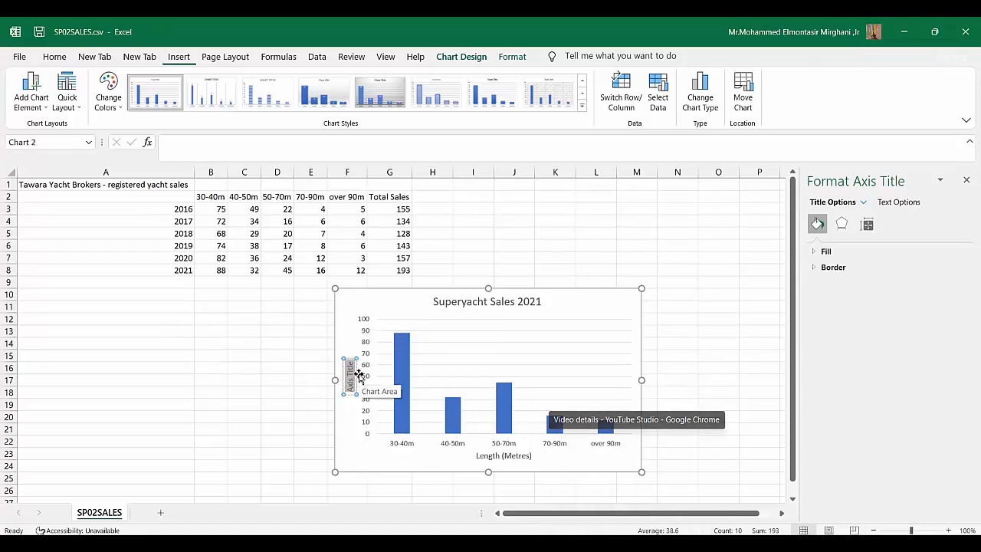
key(ctrl+v)
click(570, 299)
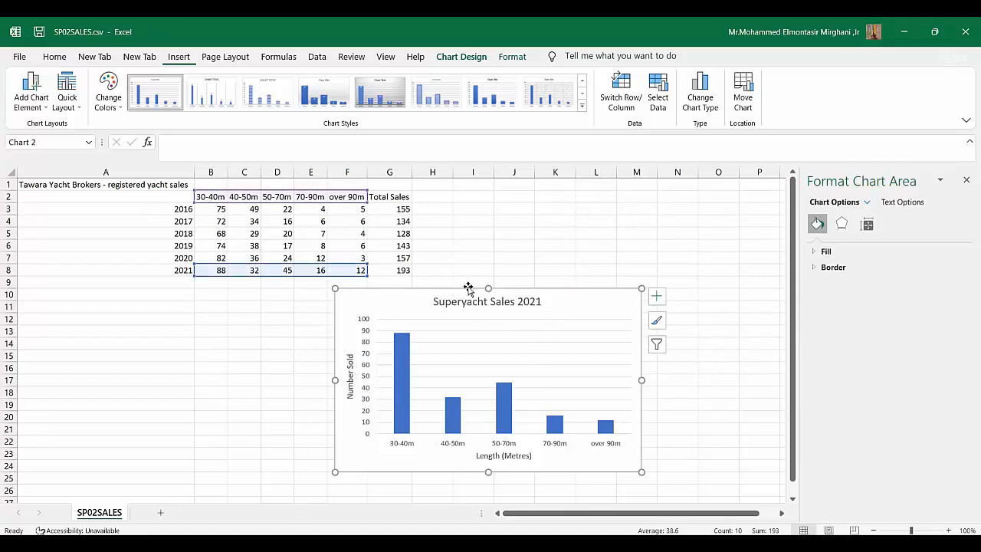
- Switch to the exam paper in PDF-XChange Editor and highlight the whole text of question 30
click(535, 543)
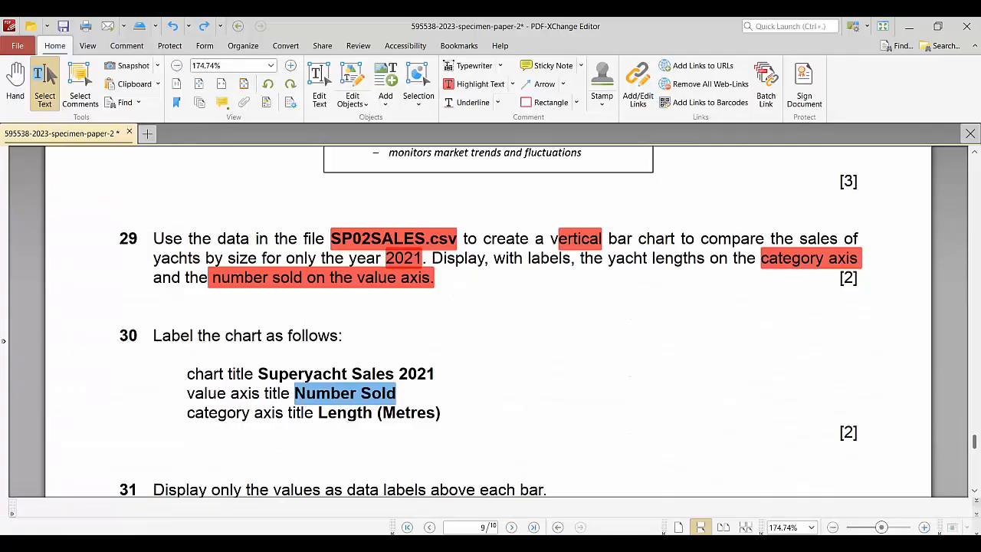
drag(458, 438, 50, 326)
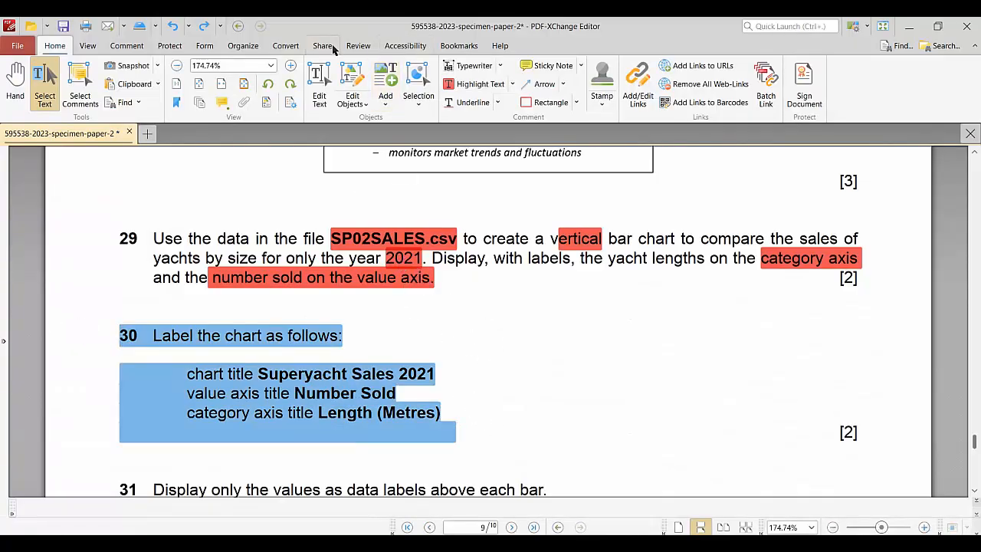
click(465, 86)
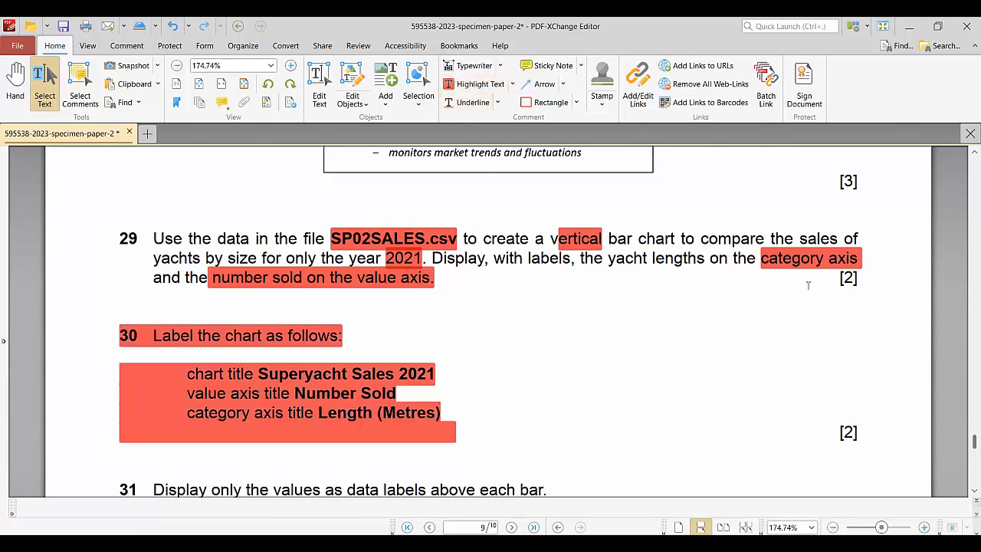
scroll(972, 448, down, 3)
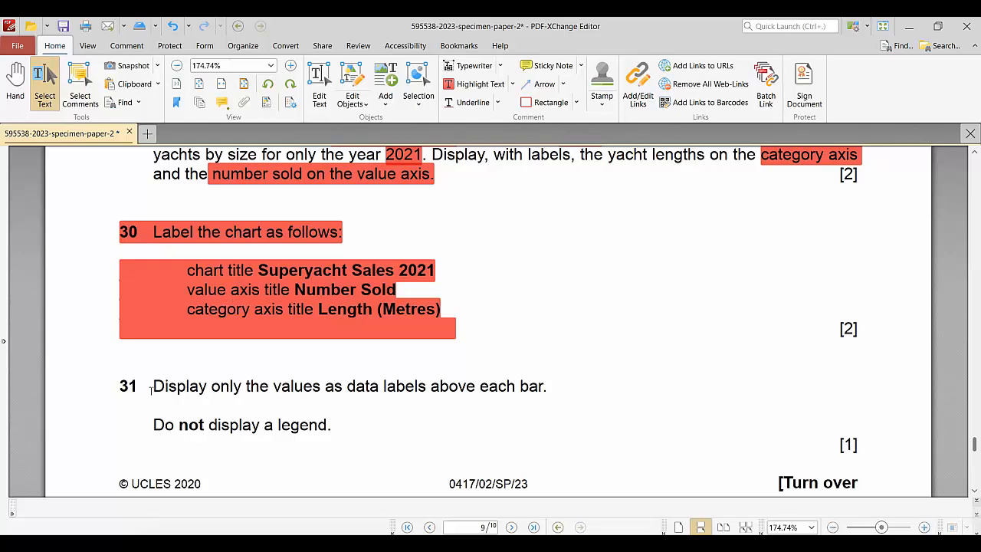
- Select question 31's data label instruction, switch to Excel and add data labels to the chart bars at Outside End
drag(147, 385, 549, 387)
click(673, 524)
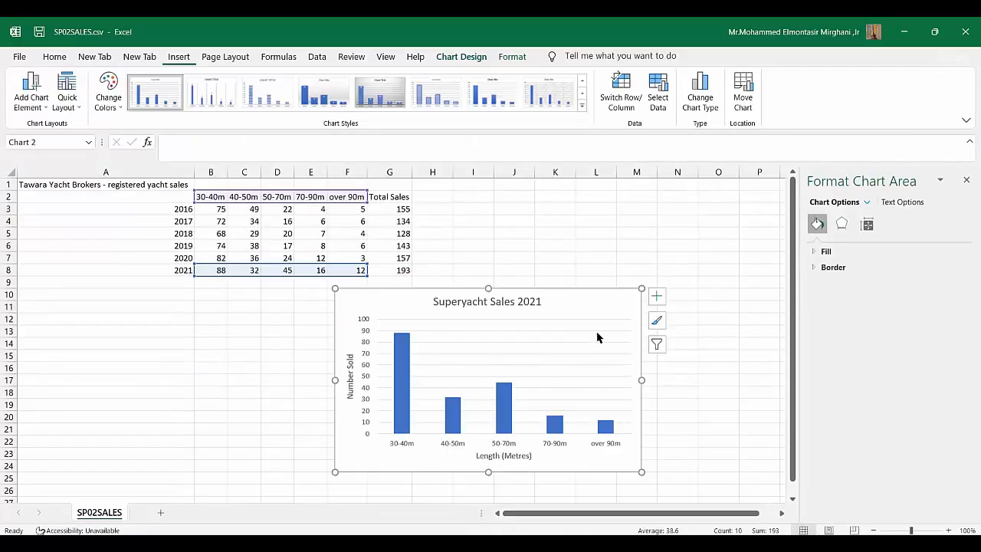
click(654, 298)
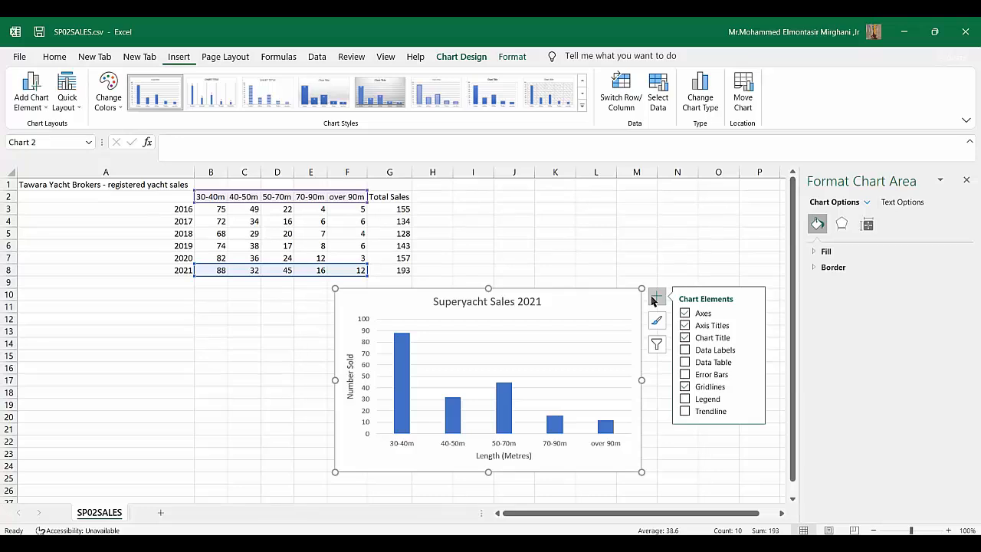
click(685, 350)
click(754, 351)
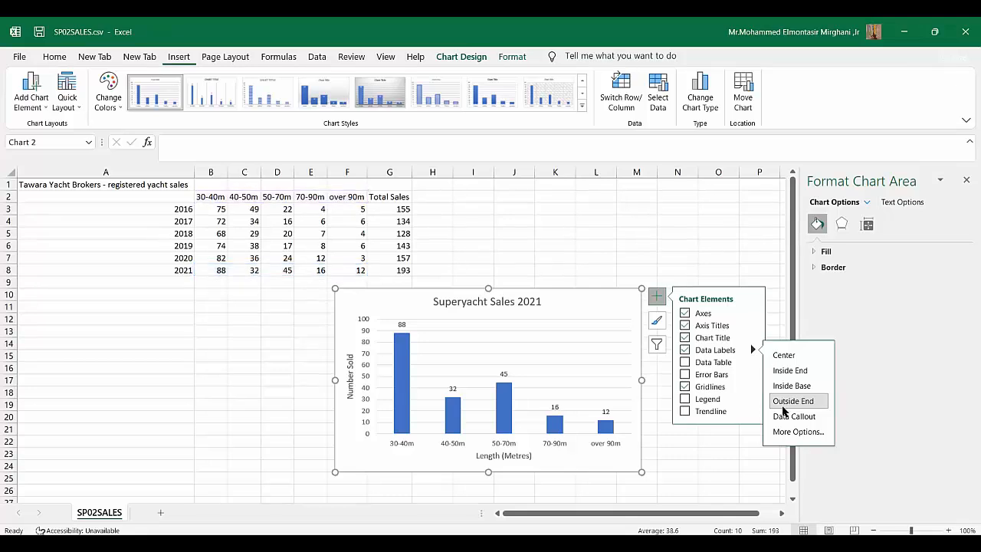
click(783, 406)
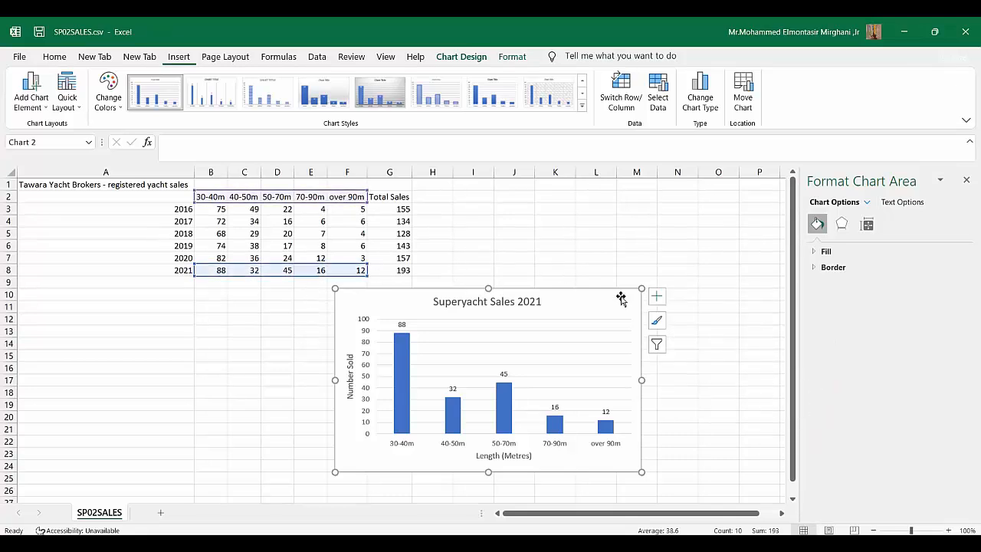
- Examine the data label position options and how the labels are placed relative to the chart's bars
click(657, 297)
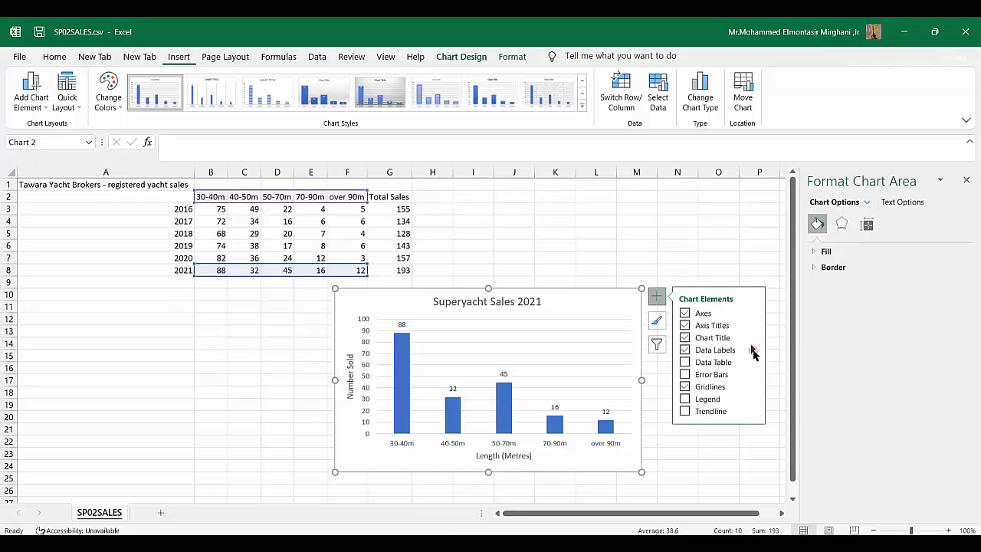
click(753, 350)
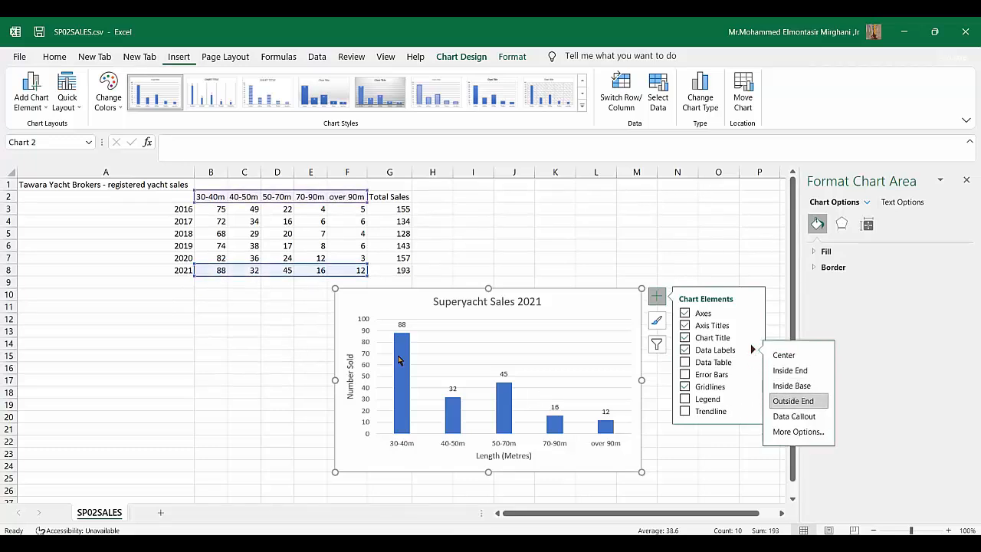
click(406, 325)
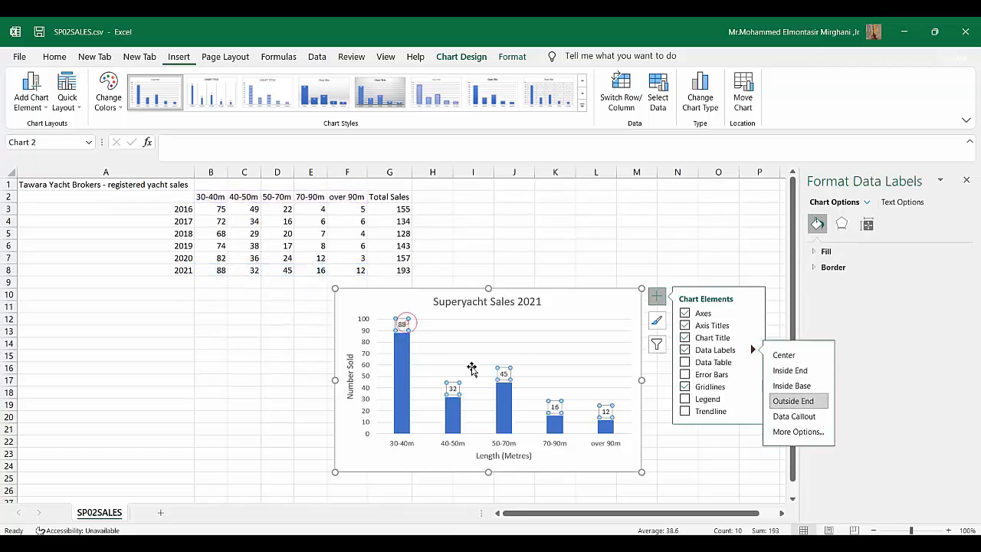
click(489, 408)
click(509, 412)
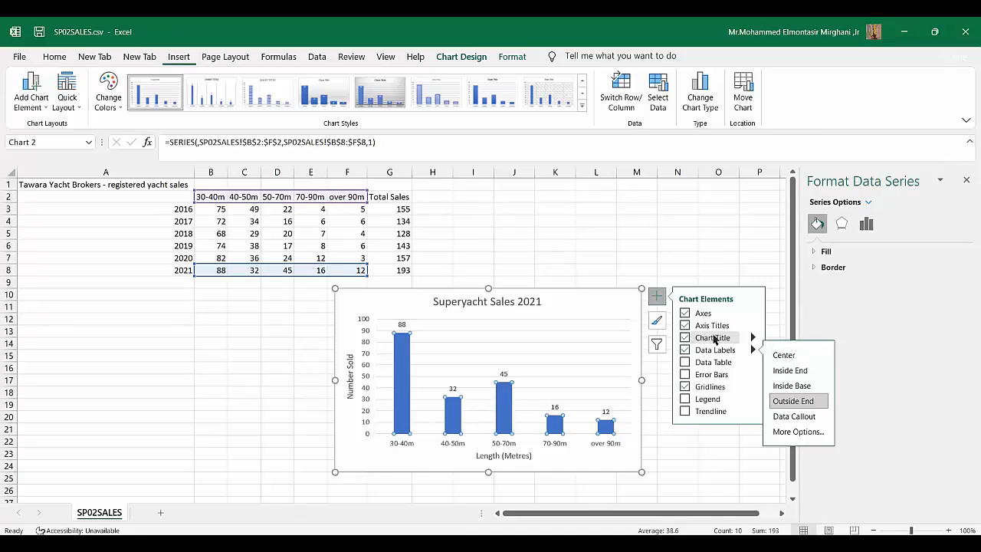
click(656, 294)
click(657, 305)
click(626, 313)
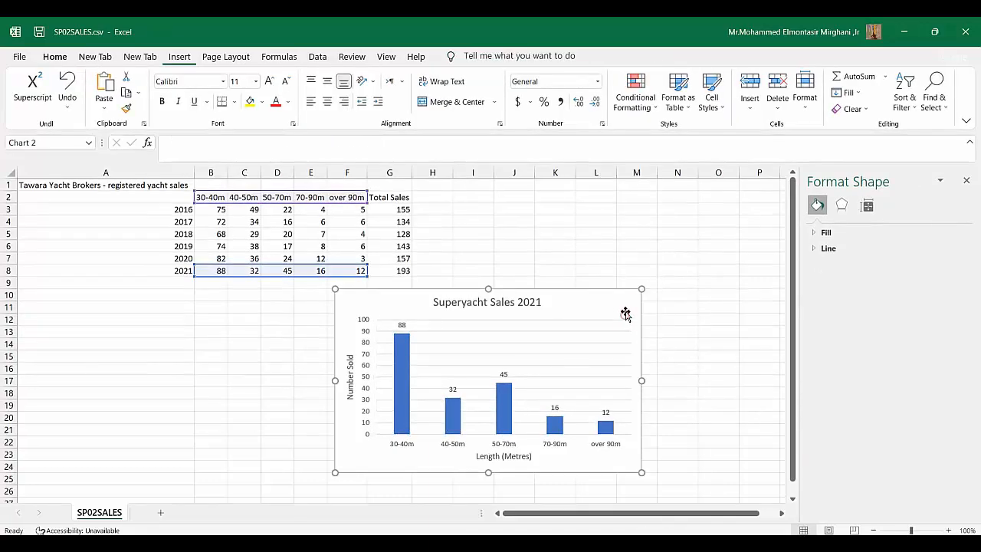
click(657, 295)
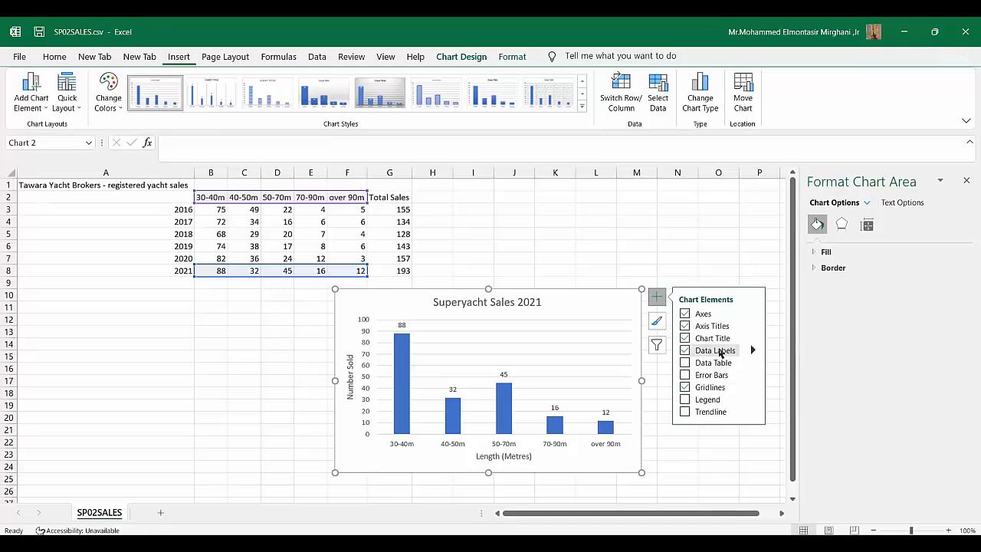
- Check the instruction "Do not display a legend." in the exam paper in PDF-XChange Editor and return to Excel
mouse_move(636, 545)
mouse_move(670, 544)
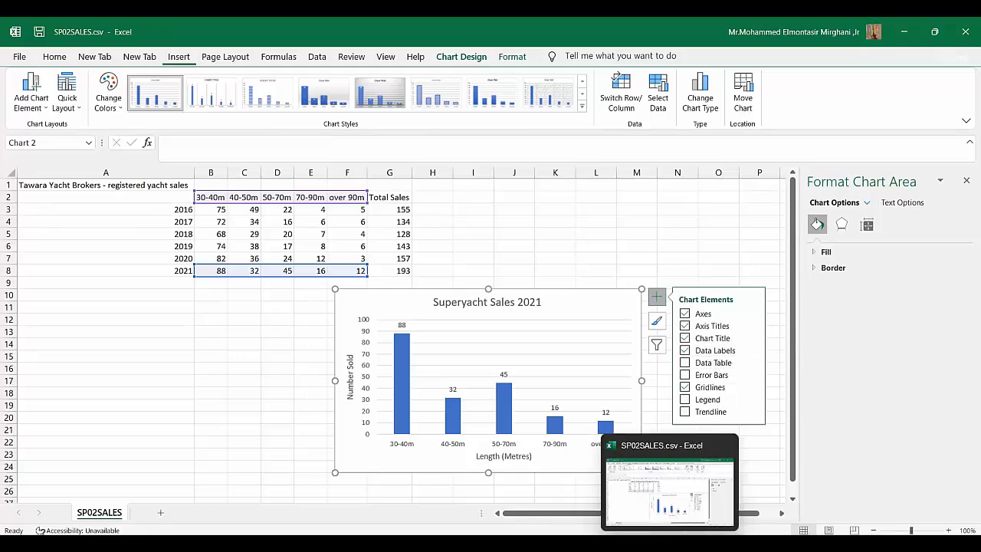
click(507, 542)
click(526, 541)
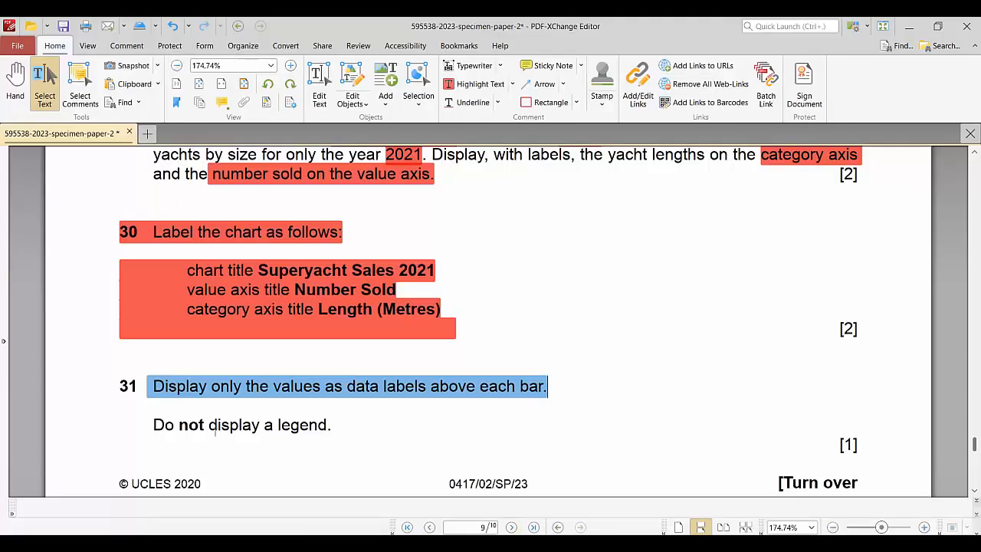
drag(150, 427, 331, 426)
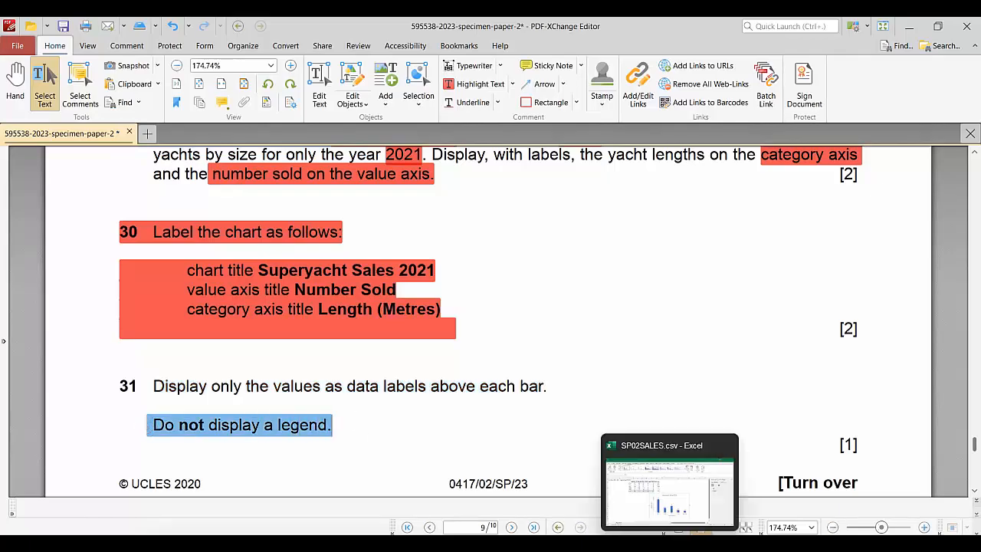
click(669, 543)
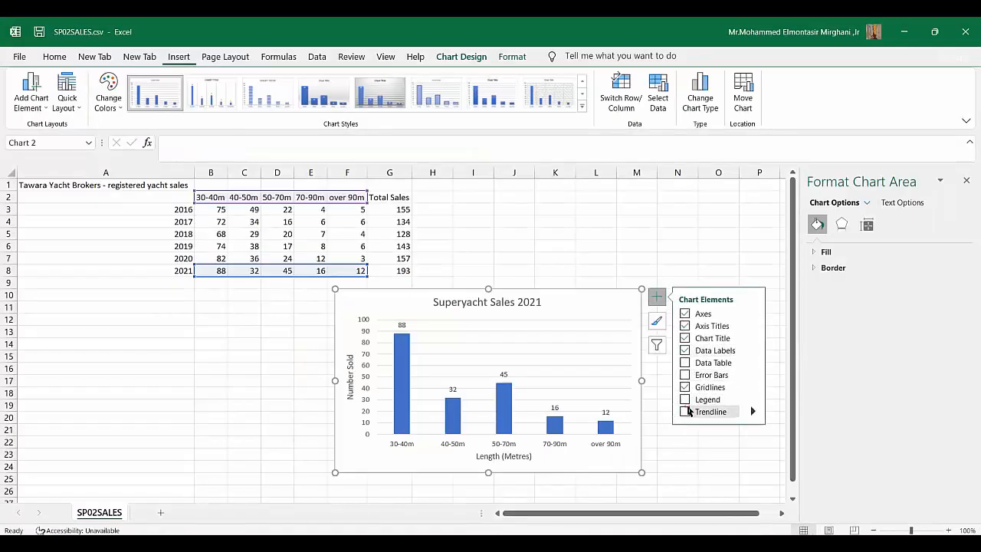
- Show the chart's legend and hide it again
click(686, 412)
click(685, 413)
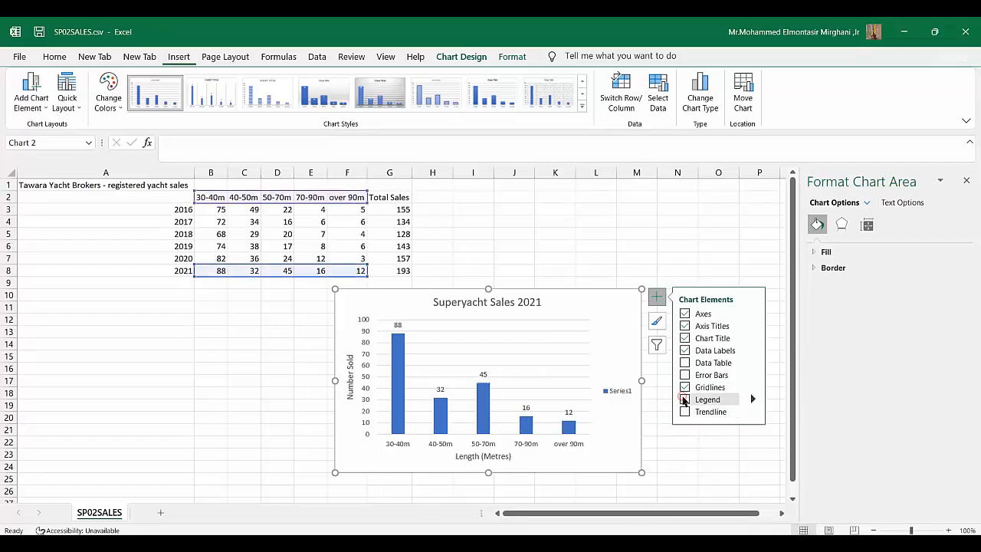
click(684, 399)
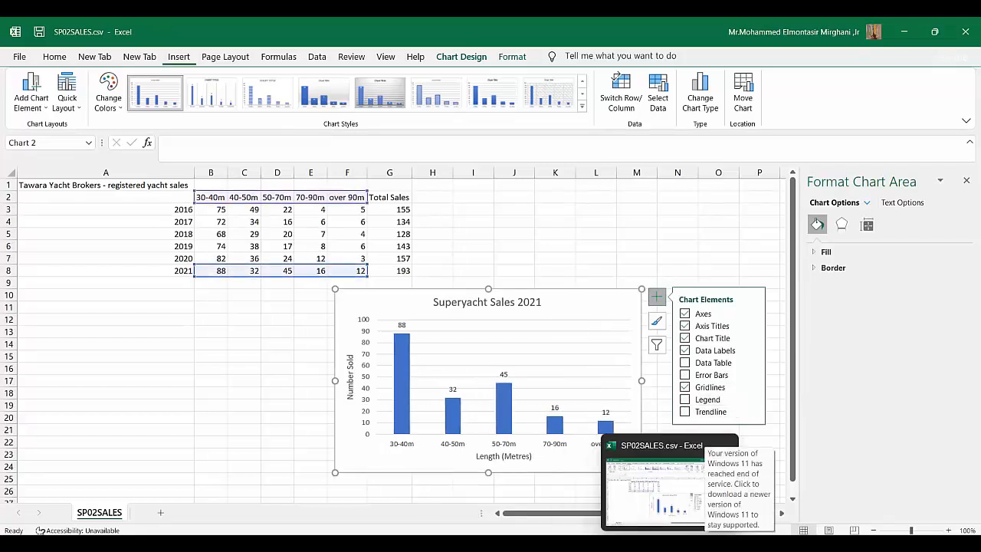
- Switch to the exam paper in PDF-XChange Editor and highlight question 31's line about displaying values as data labels
click(534, 544)
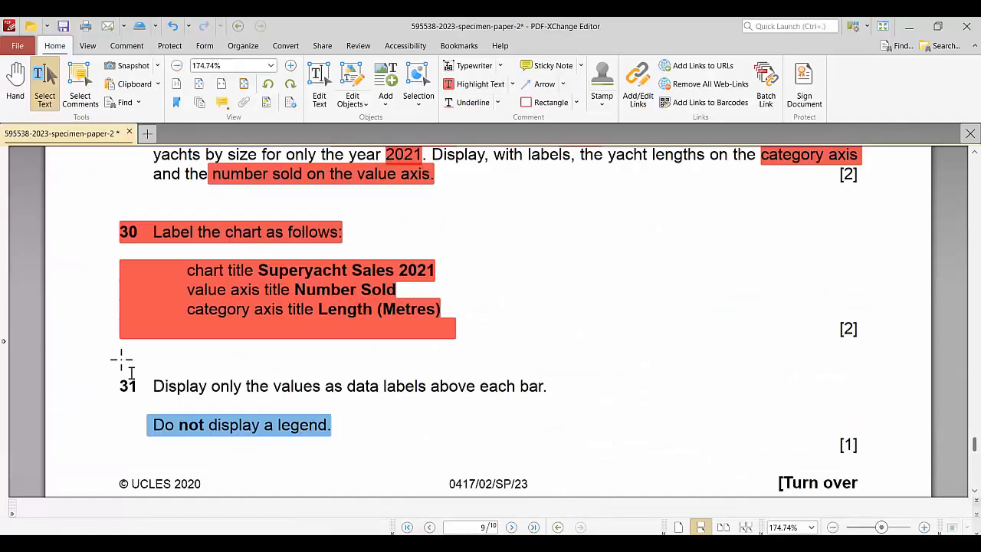
drag(117, 373, 613, 396)
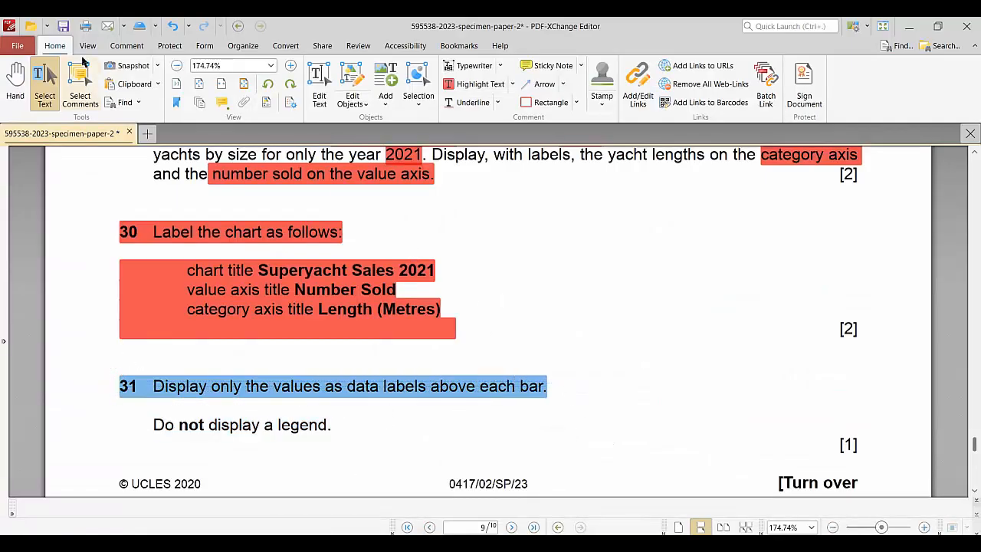
click(473, 84)
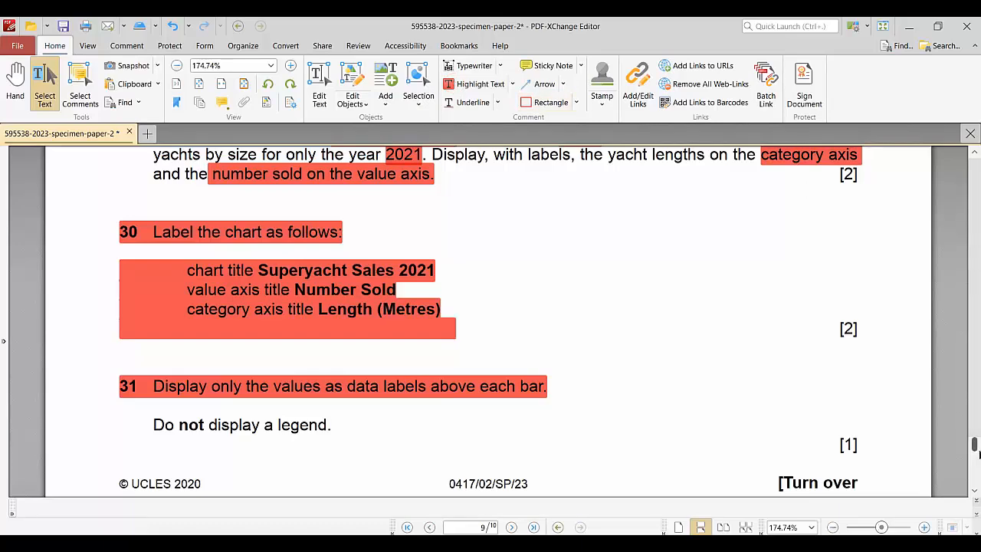
- Highlight the value axis settings 0, 120 and 15 in question 32 of the exam paper
drag(976, 449, 975, 460)
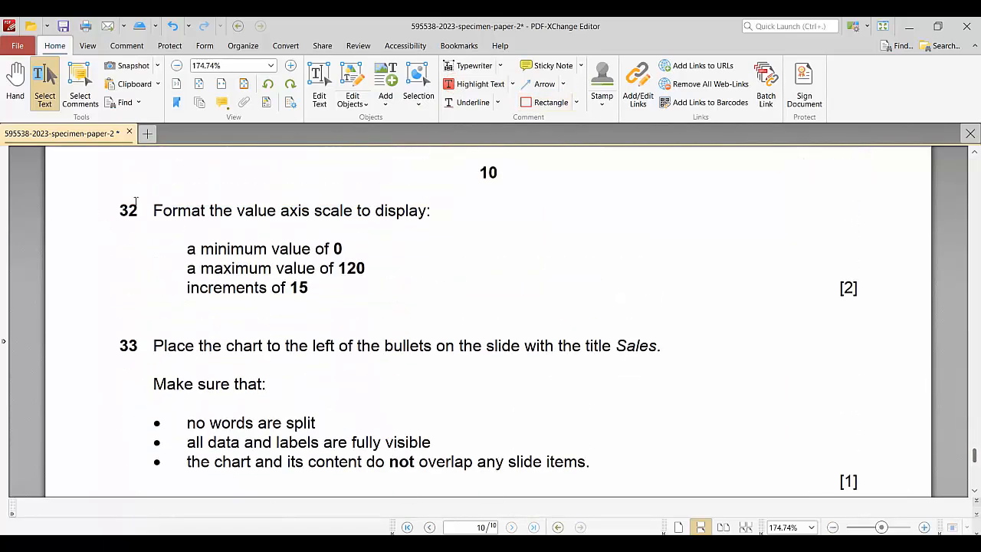
drag(149, 204, 441, 211)
drag(193, 249, 340, 270)
click(350, 258)
click(481, 84)
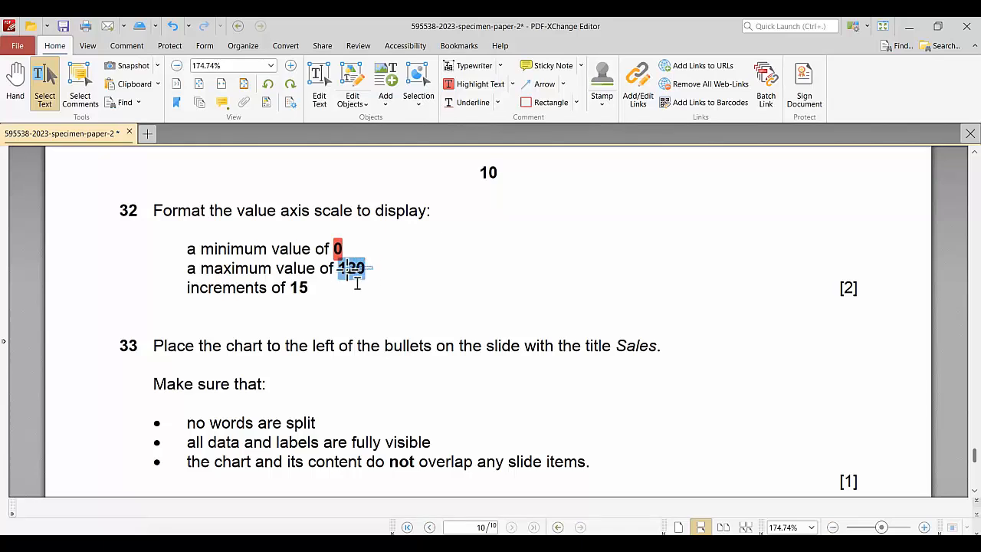
click(477, 84)
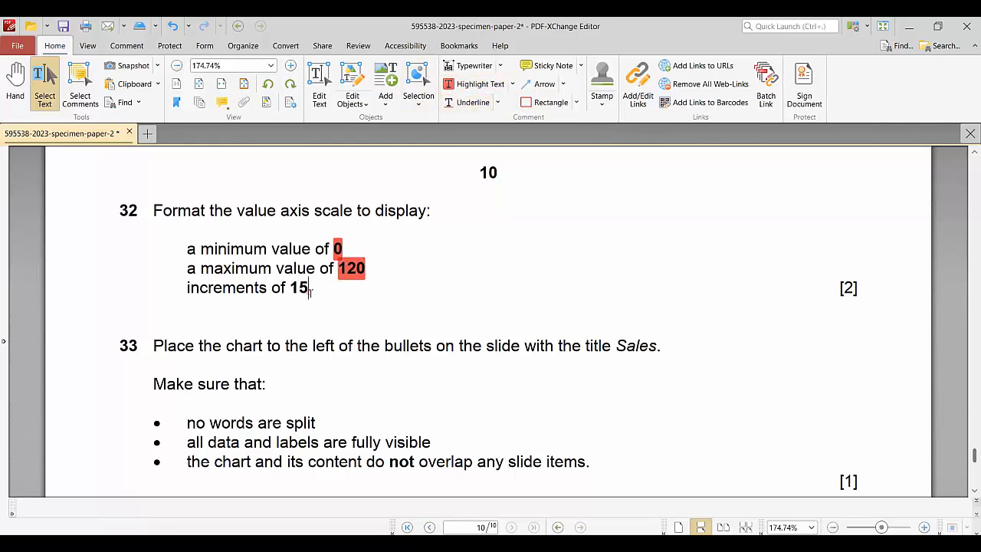
drag(310, 290, 300, 288)
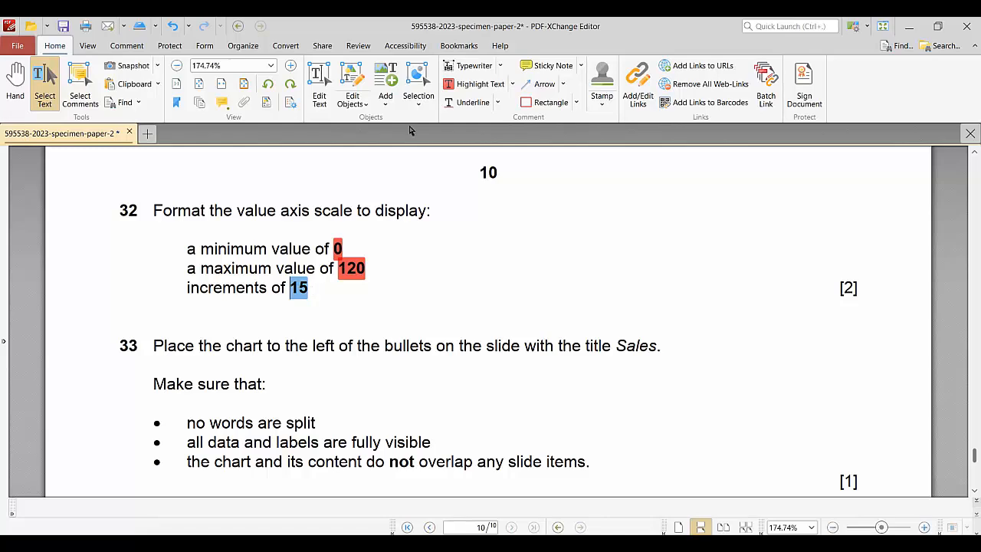
click(477, 84)
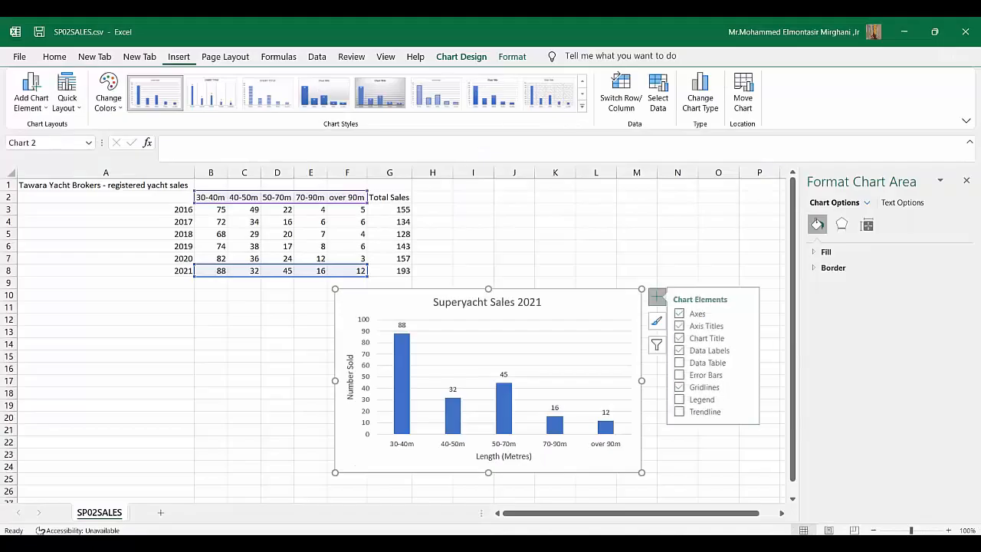
- Switch to Excel and set the chart's value axis maximum bound to 120 and its major unit to 15
click(366, 355)
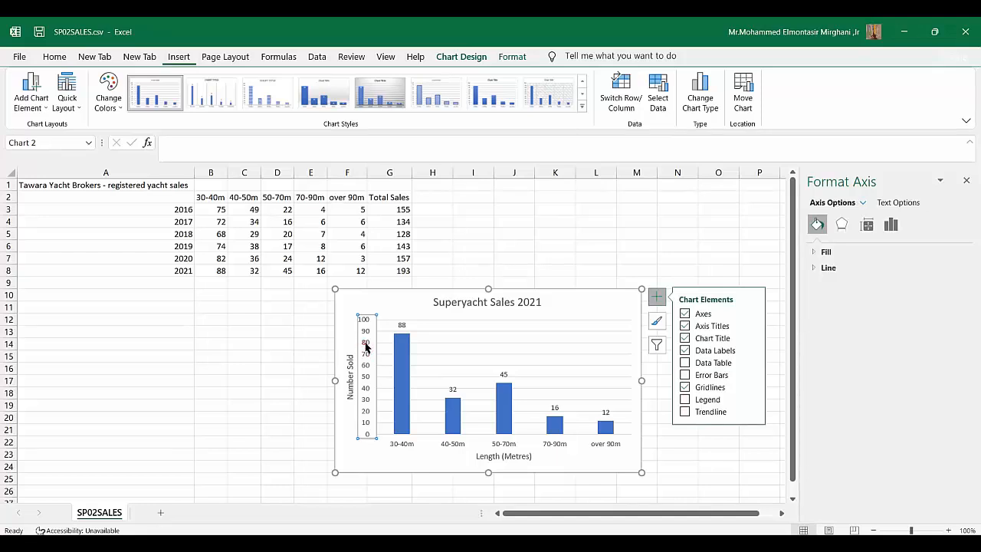
click(397, 300)
click(363, 323)
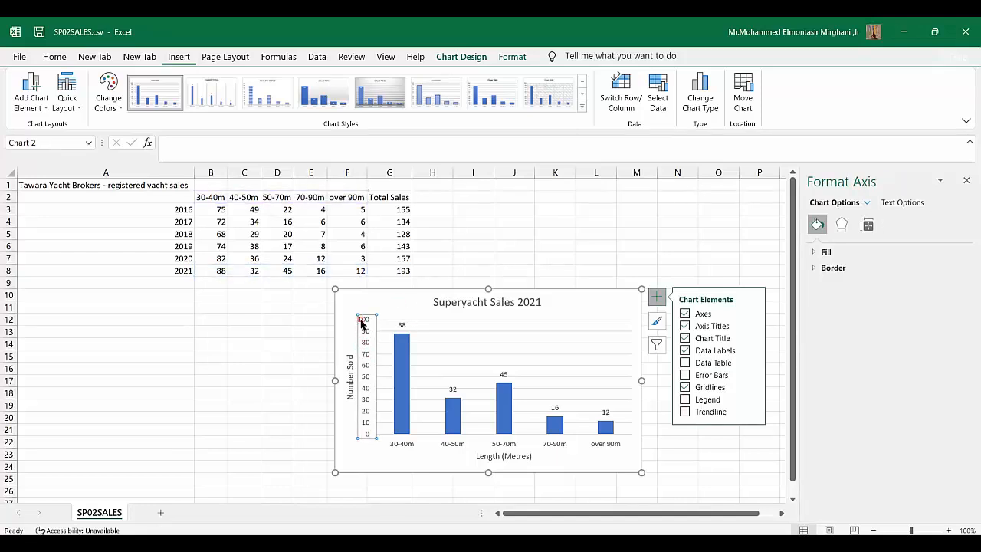
right_click(367, 335)
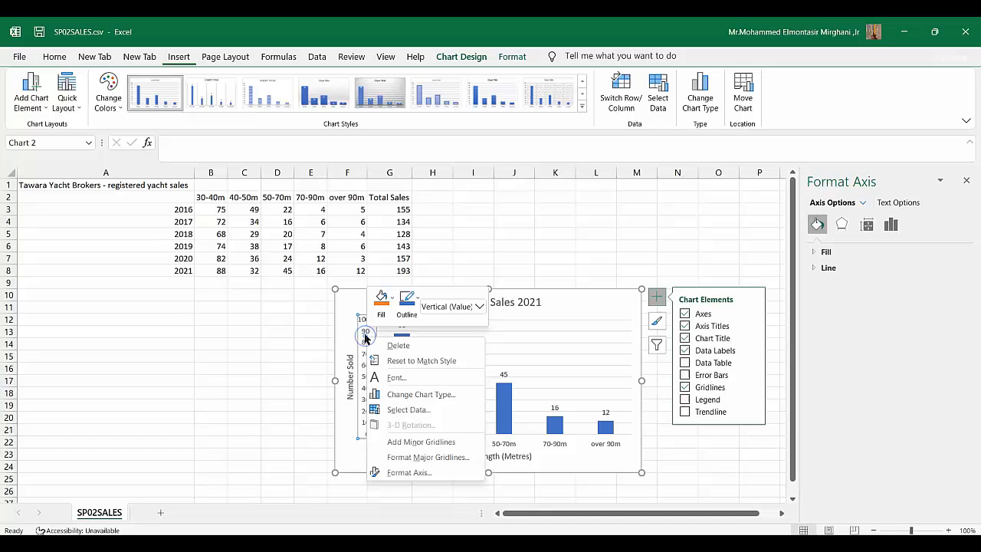
click(398, 472)
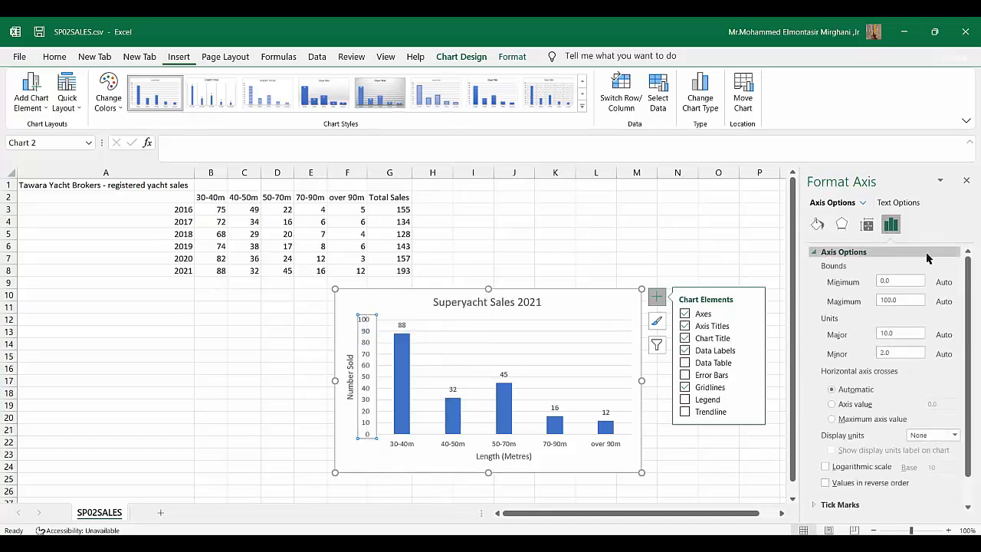
click(898, 281)
click(899, 299)
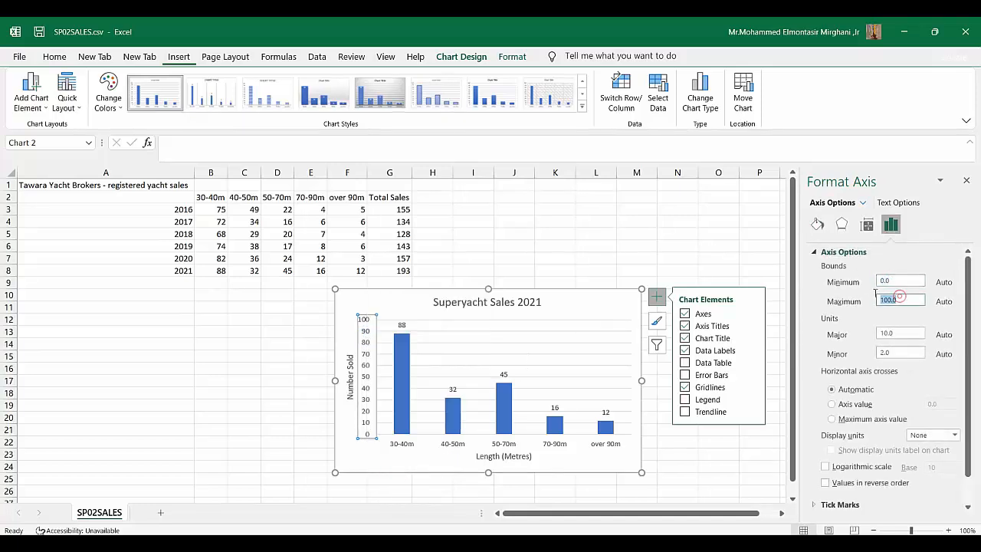
click(904, 334)
click(901, 280)
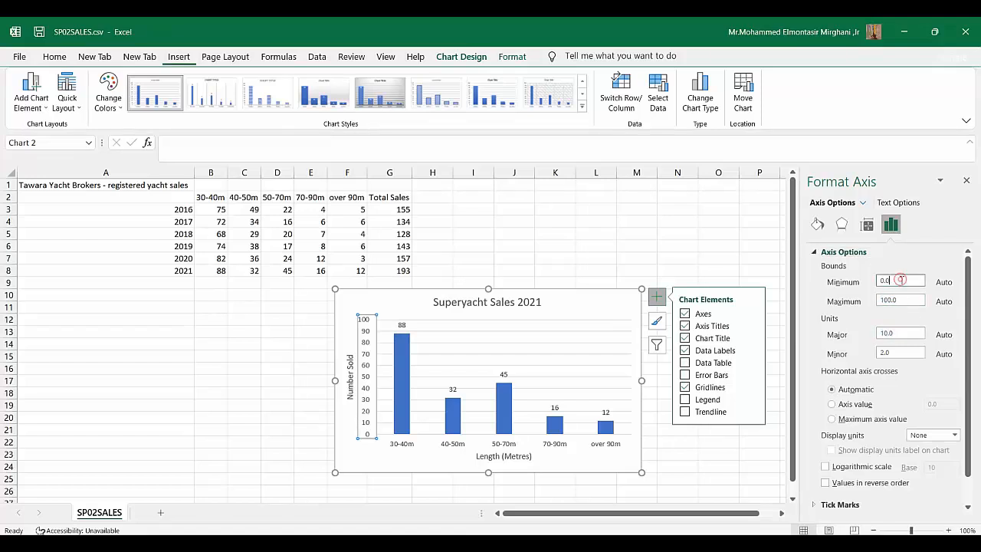
click(909, 301)
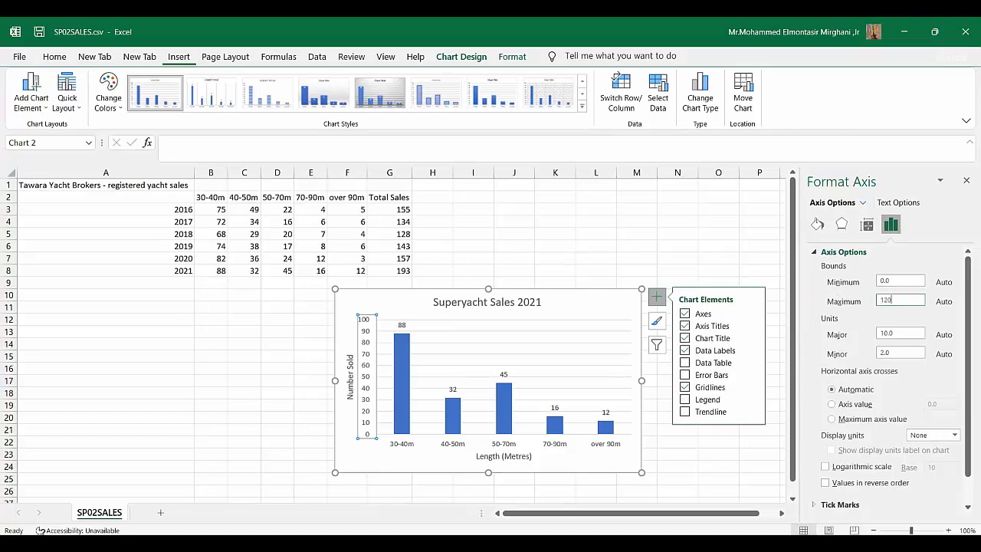
text(120)
click(901, 334)
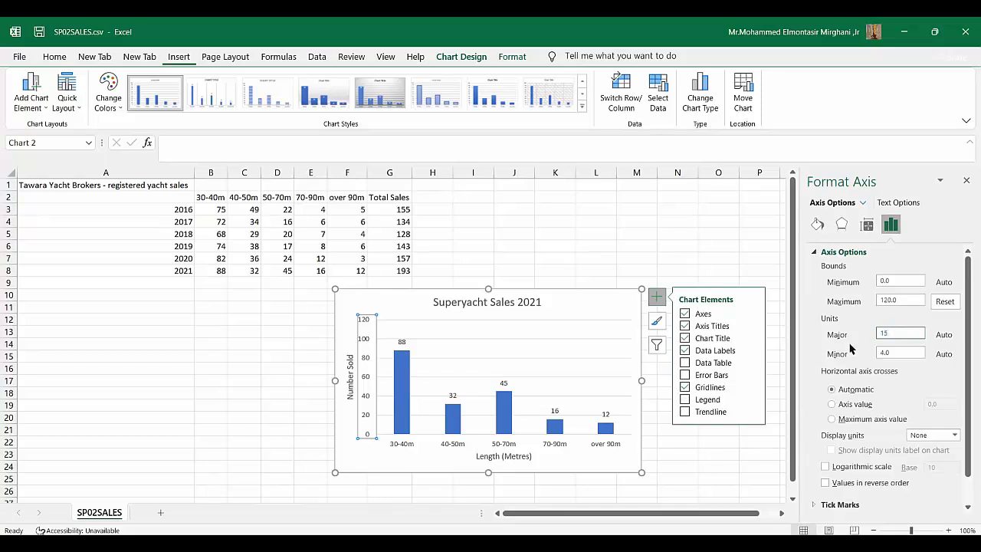
click(391, 375)
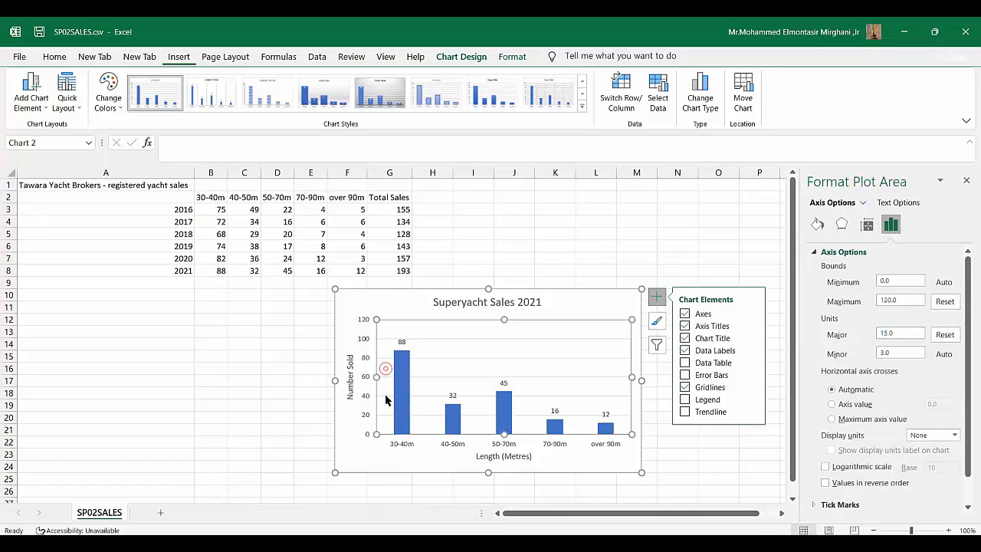
- Check the value axis scale on the chart, then compare it with question 32 in PDF-XChange Editor
click(370, 435)
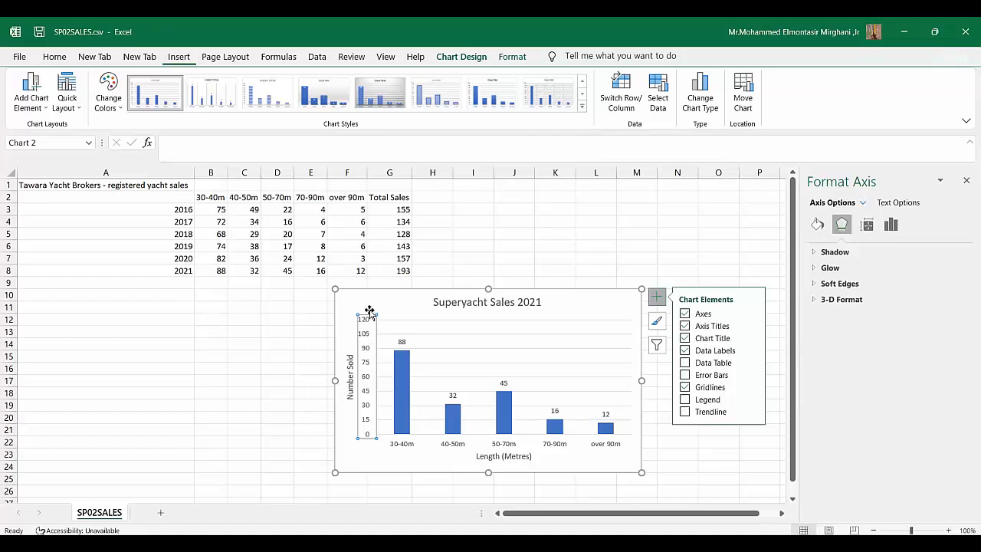
click(365, 389)
click(366, 436)
key(alt+Tab)
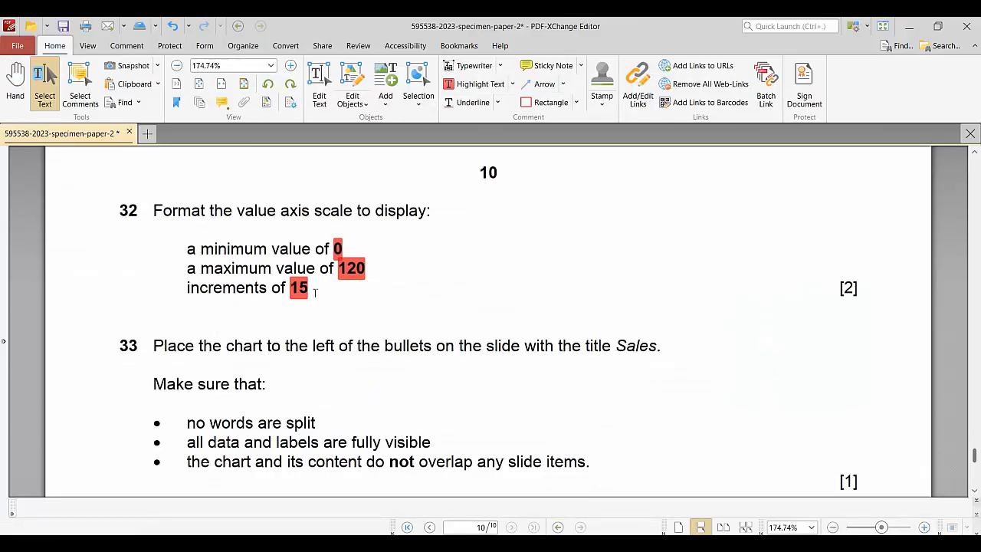
- Highlight all of question 32 in the exam paper and select question 33's instruction on placing the chart
drag(318, 295, 119, 205)
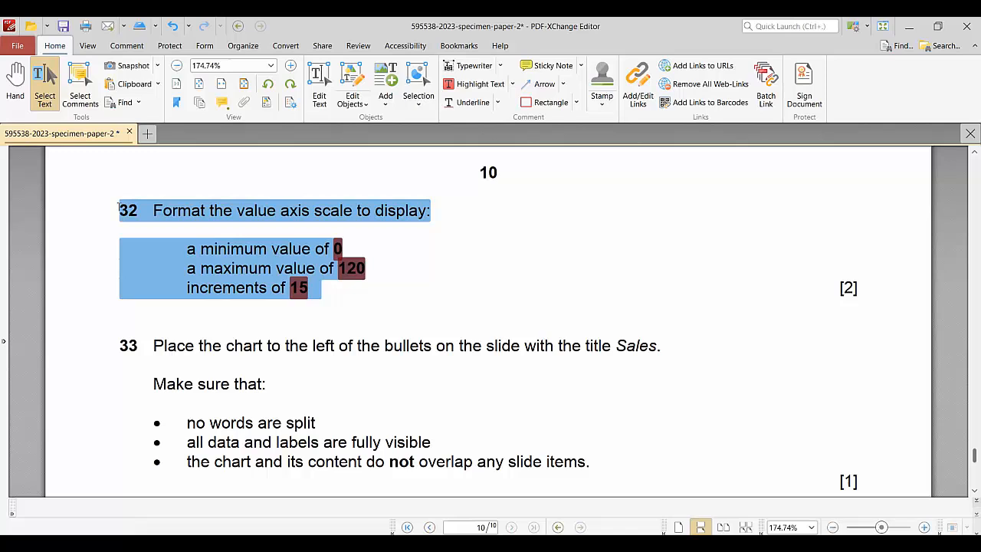
click(466, 84)
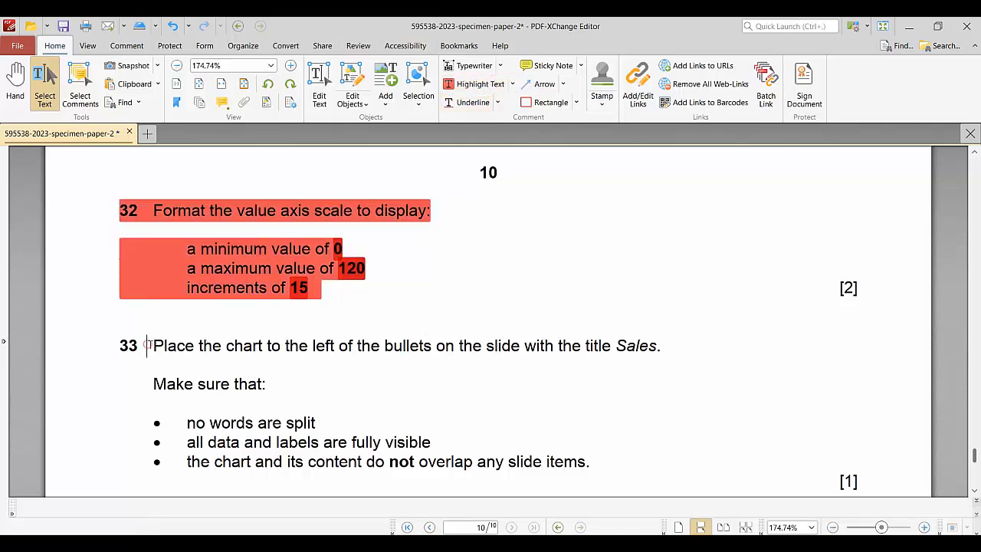
drag(148, 345, 657, 346)
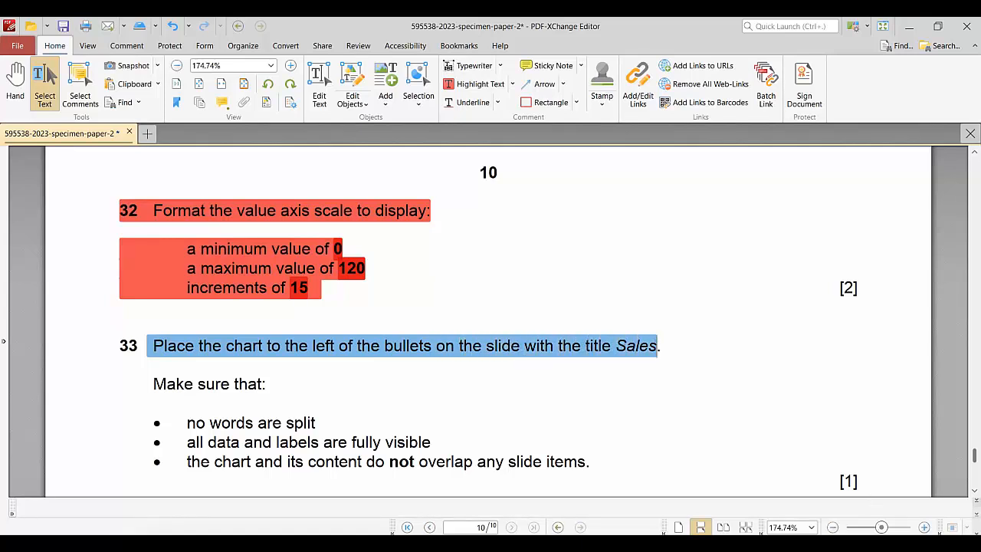
- Switch to Excel and copy the whole Superyacht Sales 2021 chart
click(679, 469)
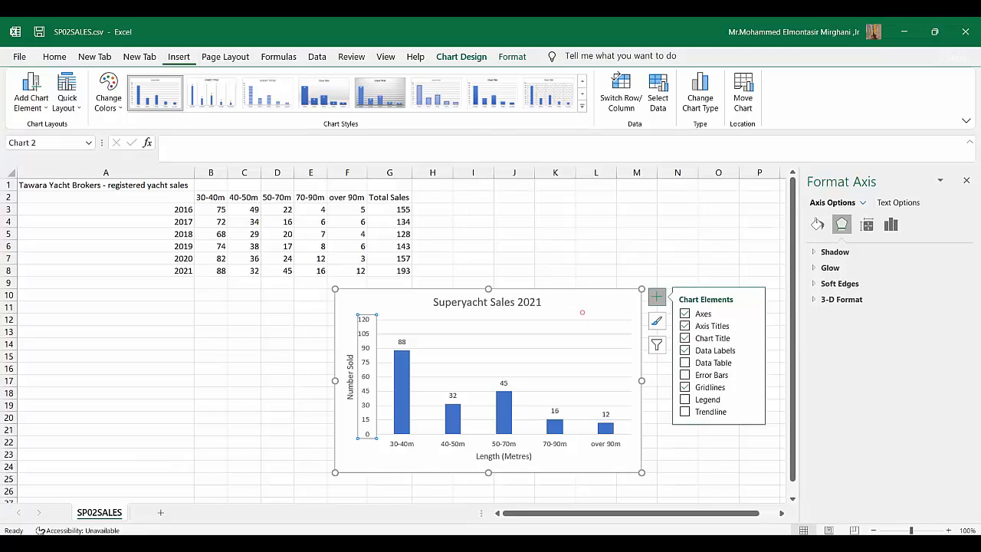
click(583, 312)
right_click(582, 312)
click(634, 248)
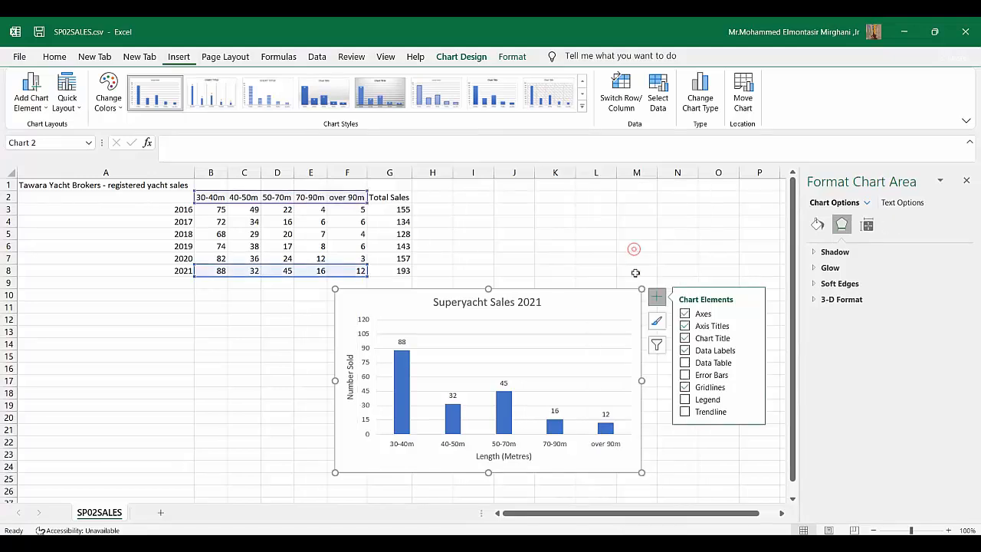
- Open the New Microsoft PowerPoint Presentation file from the Work area folder in File Explorer
mouse_move(536, 543)
click(506, 542)
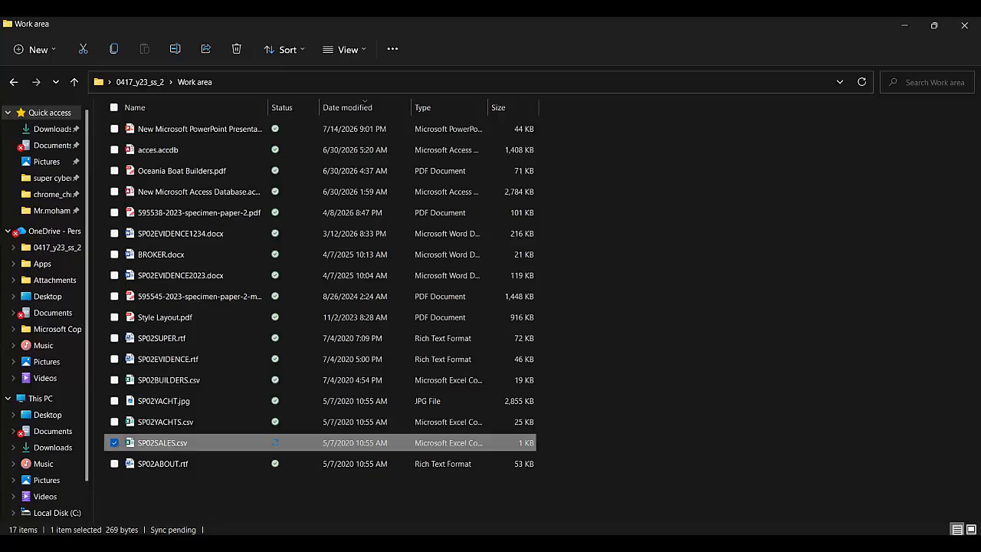
double_click(176, 131)
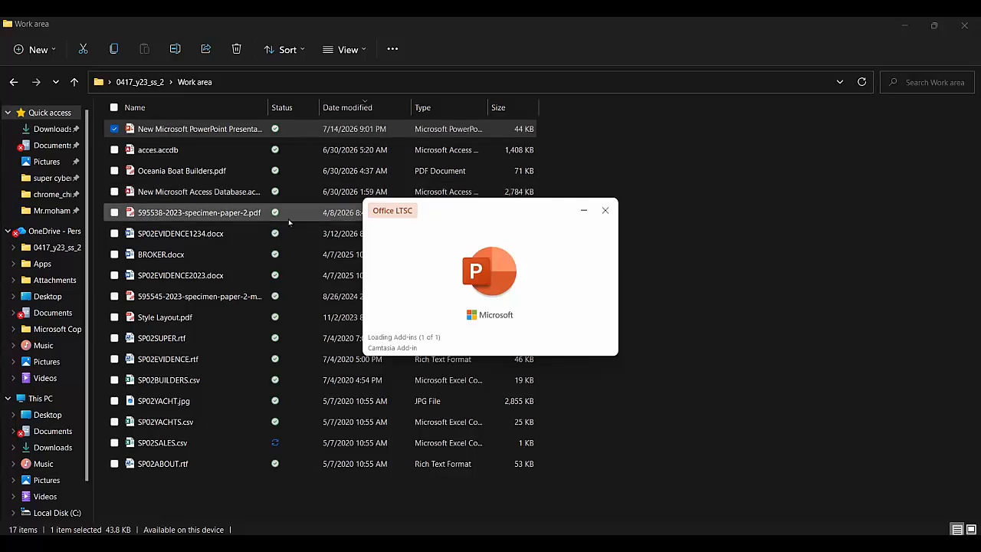
- Switch to the exam paper in PDF-XChange Editor and check question 33 for the target slide title and chart position
mouse_move(537, 544)
click(537, 491)
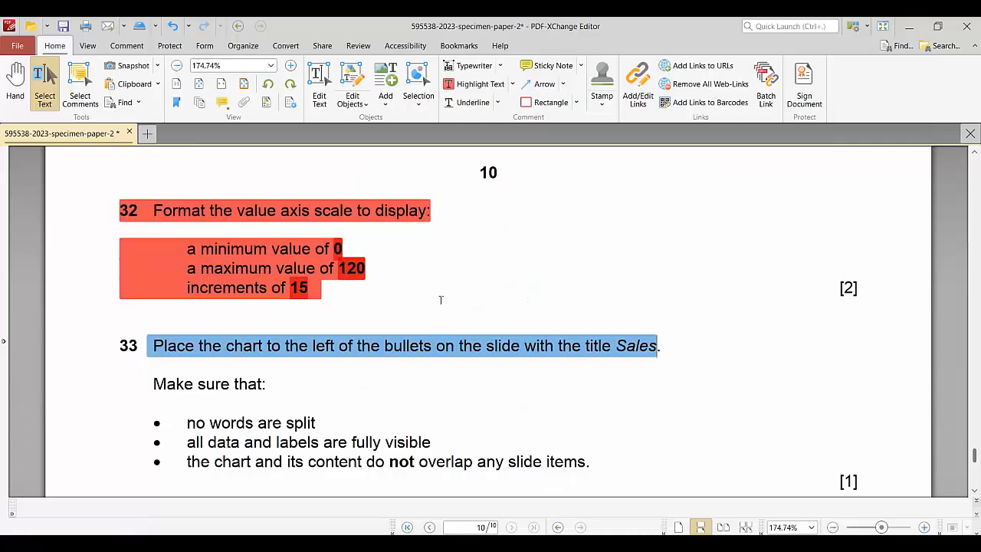
click(447, 412)
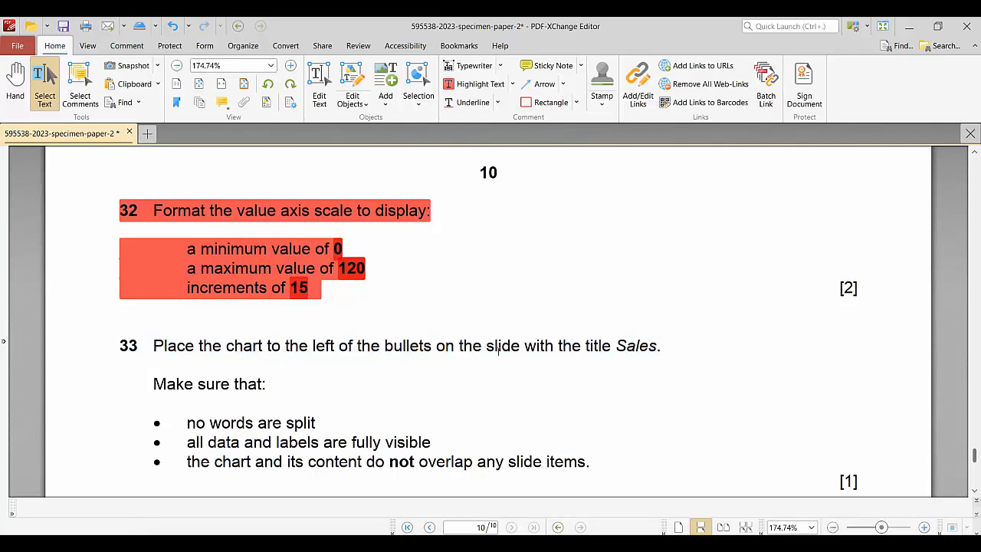
drag(614, 345, 667, 343)
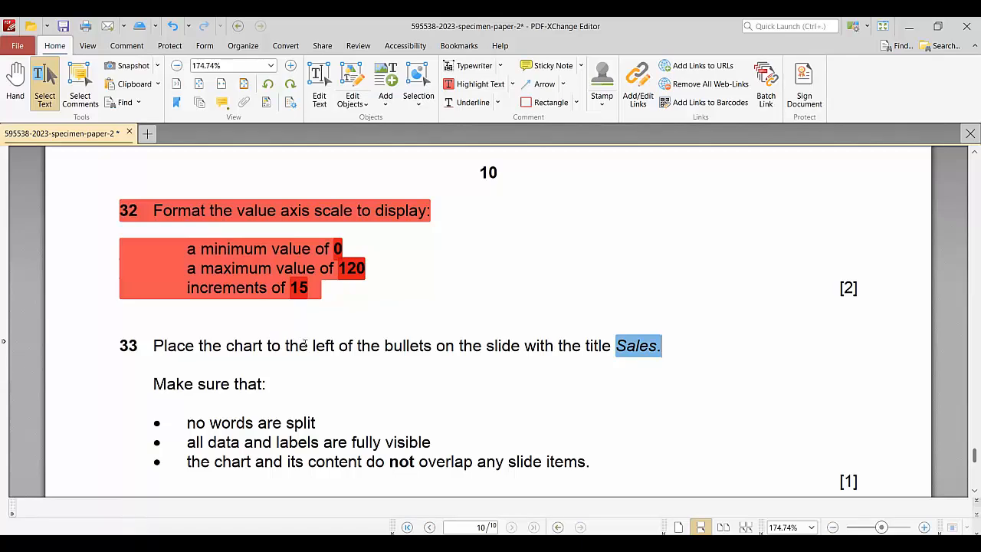
drag(306, 344, 703, 358)
- Switch to PowerPoint, dismiss the Camtasia add-in welcome message and activate the bullet text box on the Sales slide
click(701, 358)
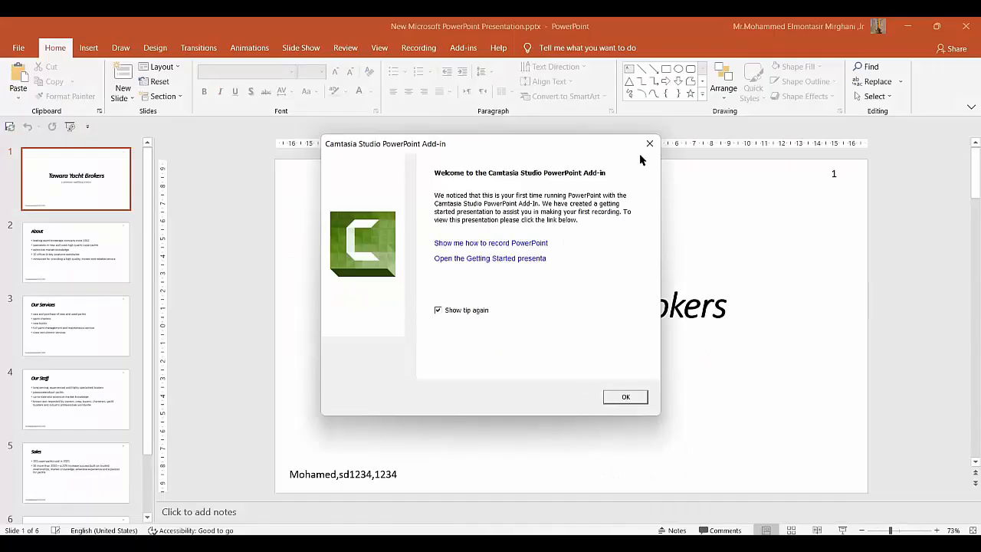
click(650, 144)
scroll(52, 376, down, 2)
click(67, 398)
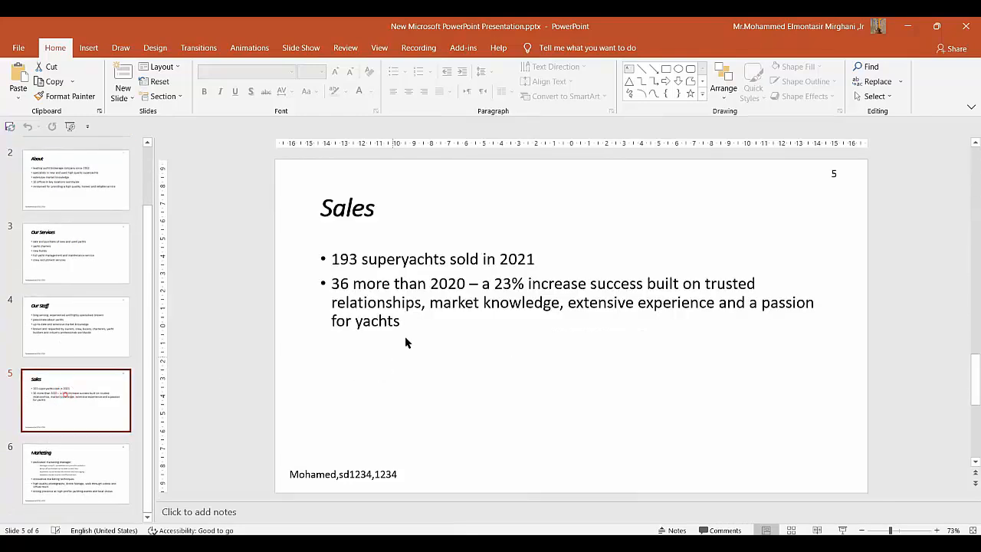
click(420, 302)
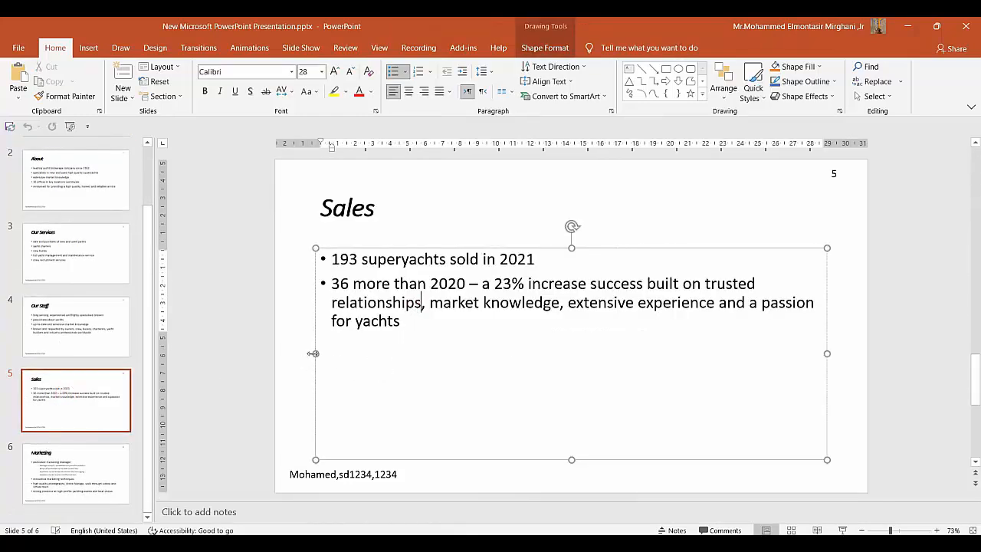
drag(313, 353, 360, 353)
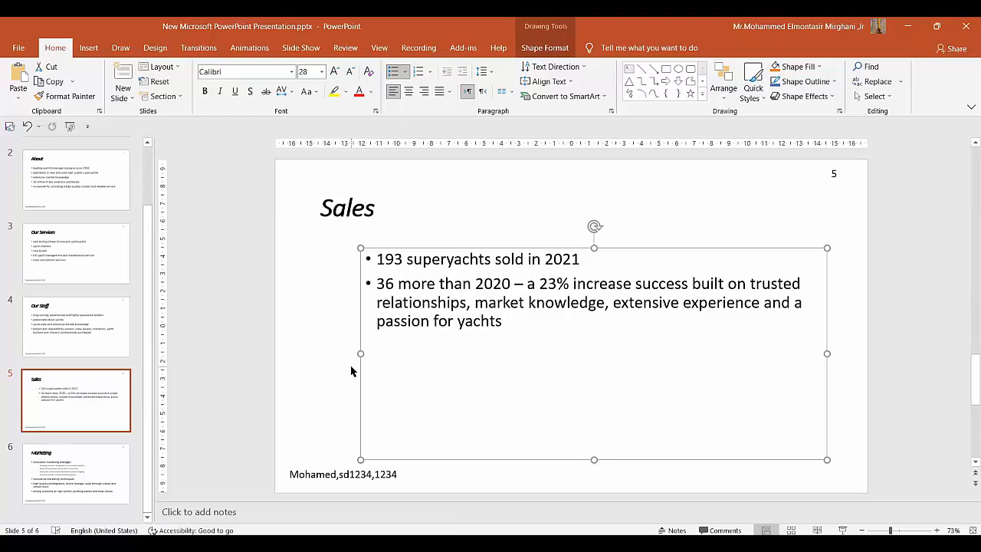
click(424, 249)
key(ctrl+z)
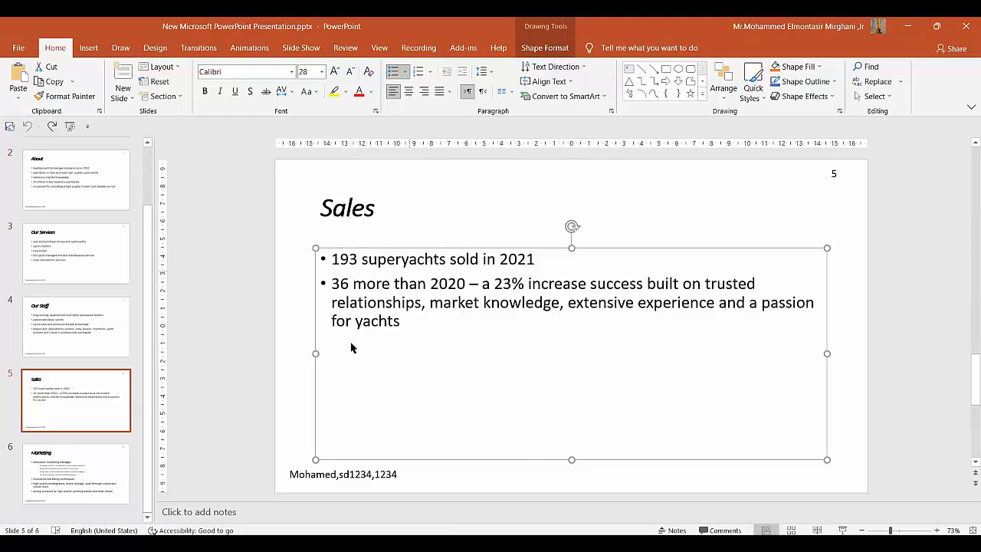
- Narrow the Sales slide's bullet text box to roughly the right third of the slide, clearing space for the chart on its left
drag(318, 354, 606, 397)
click(346, 309)
right_click(345, 309)
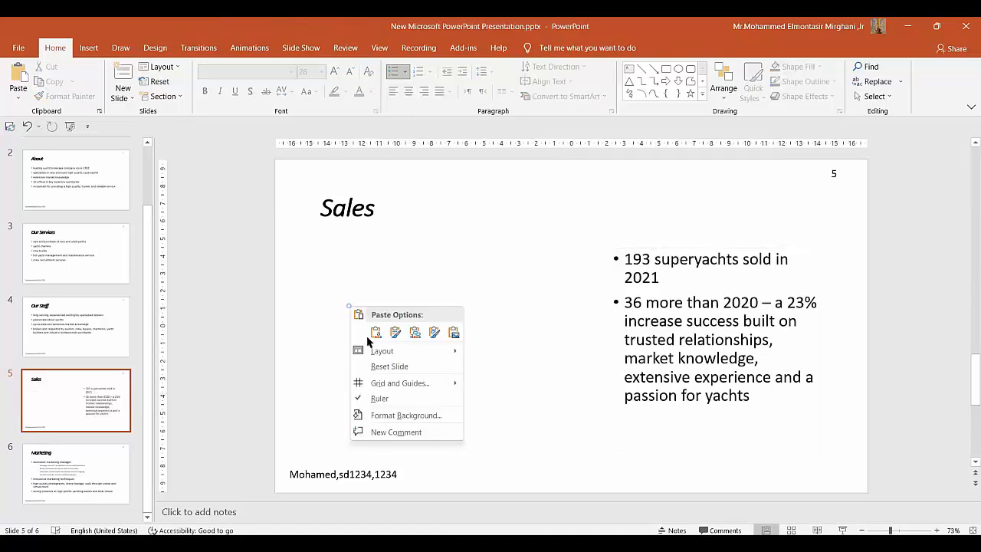
click(521, 234)
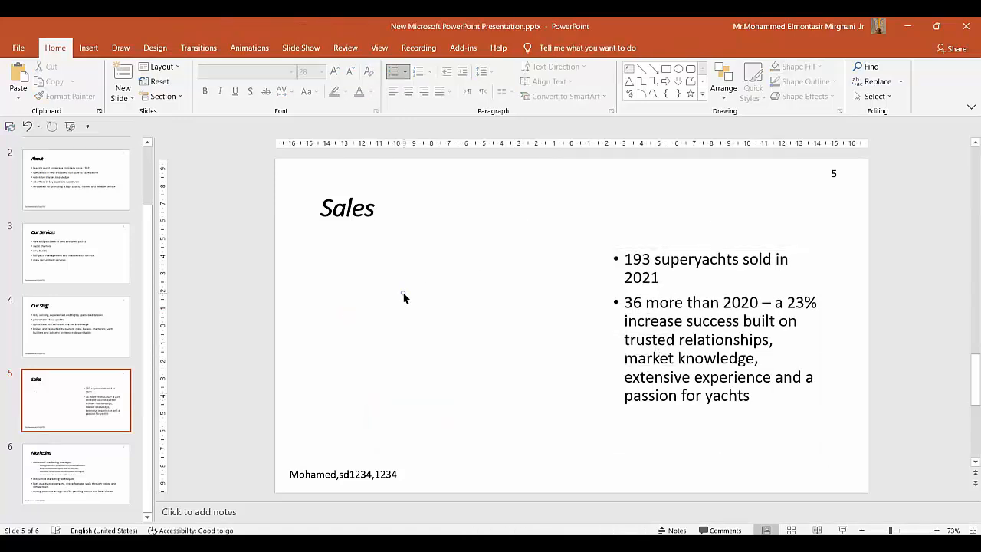